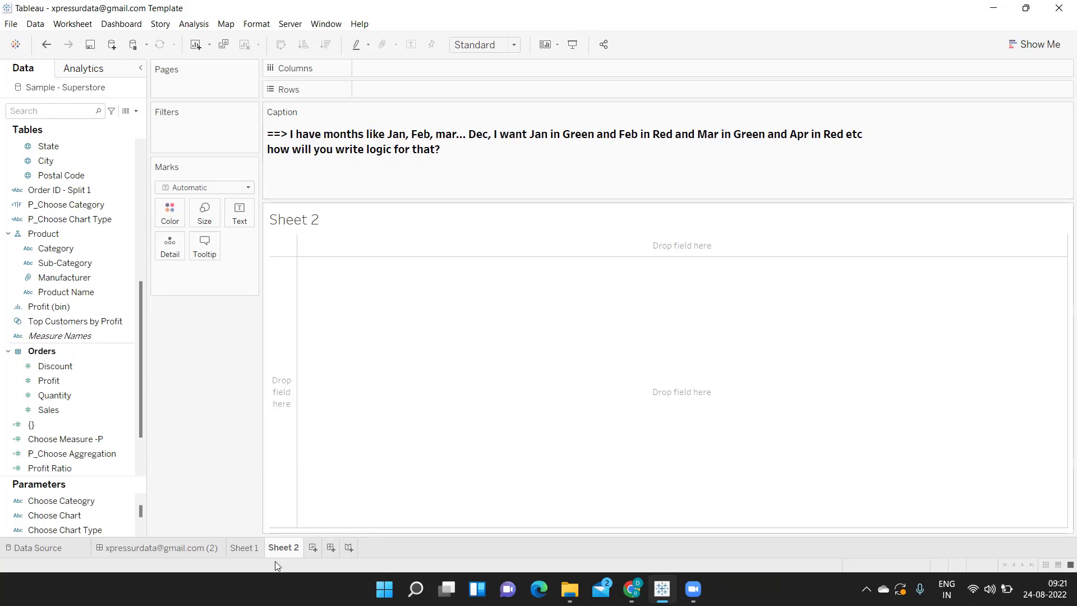
- On Sheet 1, start a new calculated field and name it First Time Orders
{"action": "left_click", "coordinate": [245, 548]}
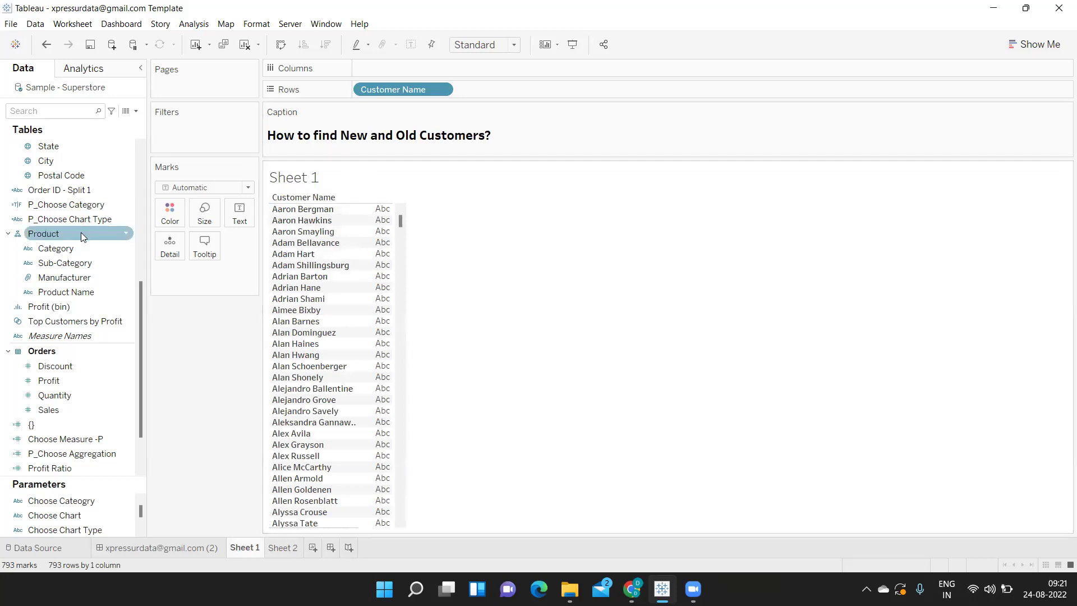
{"action": "scroll", "coordinate": [81, 233], "scroll_direction": "up", "scroll_amount": 6}
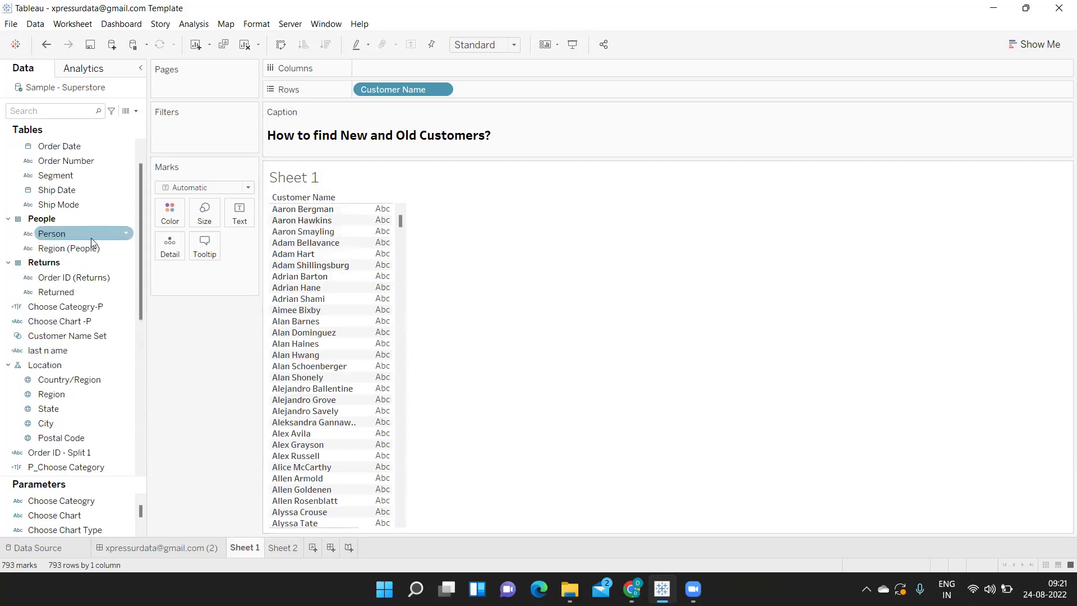
{"action": "left_click", "coordinate": [137, 111]}
{"action": "left_click", "coordinate": [68, 124]}
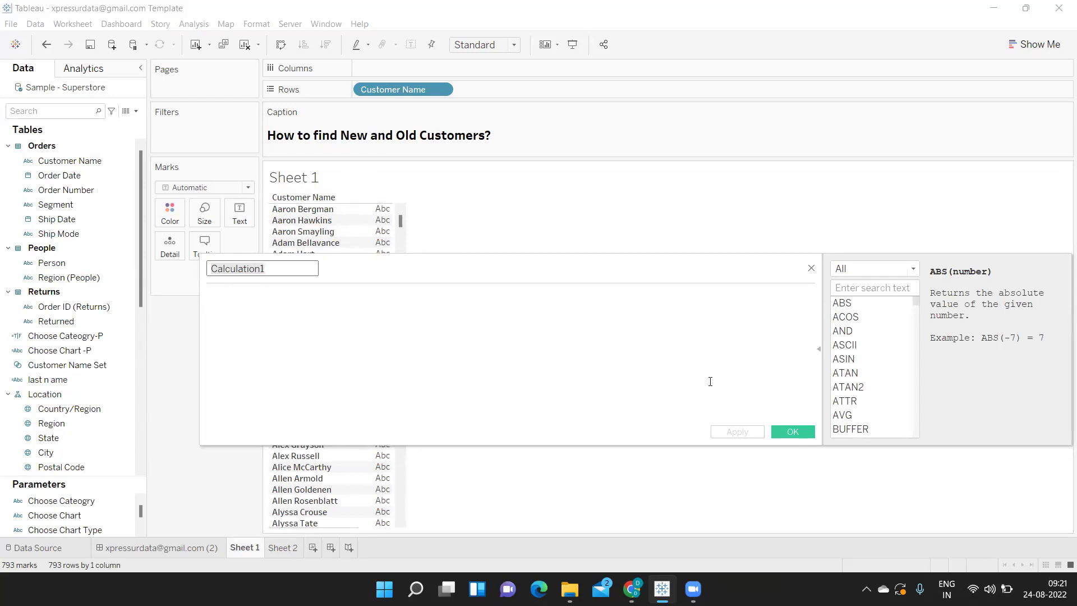
{"action": "key", "text": "ctrl+a"}
{"action": "type", "text": "First Time Orders"}
{"action": "key", "text": "Tab"}
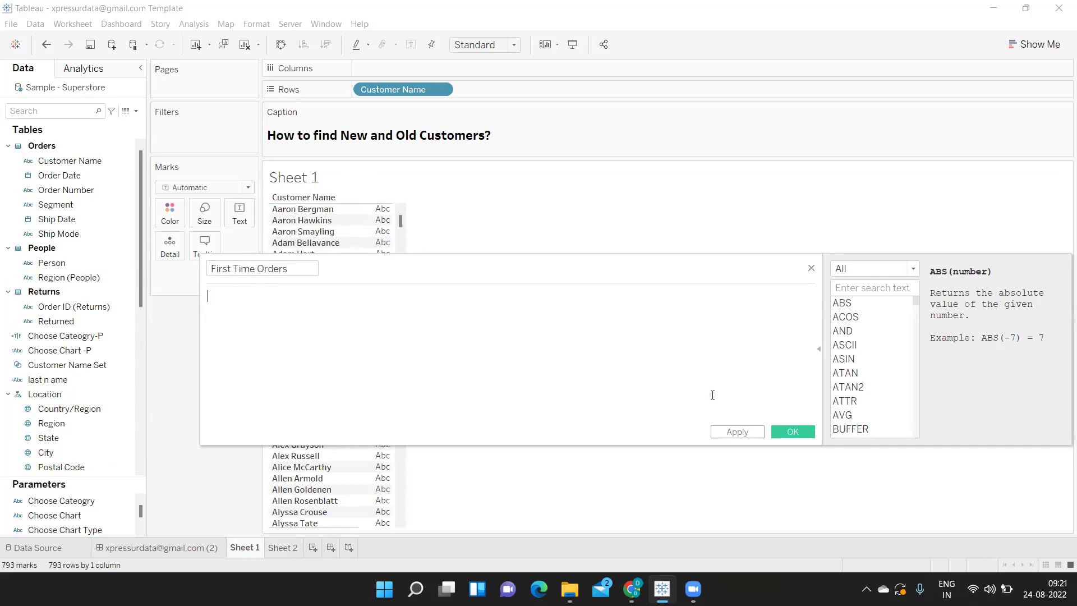
- Enter the First Time Orders formula {FIXED [Customer Name] : min([Order Date])}
{"action": "type", "text": "{Fix"}
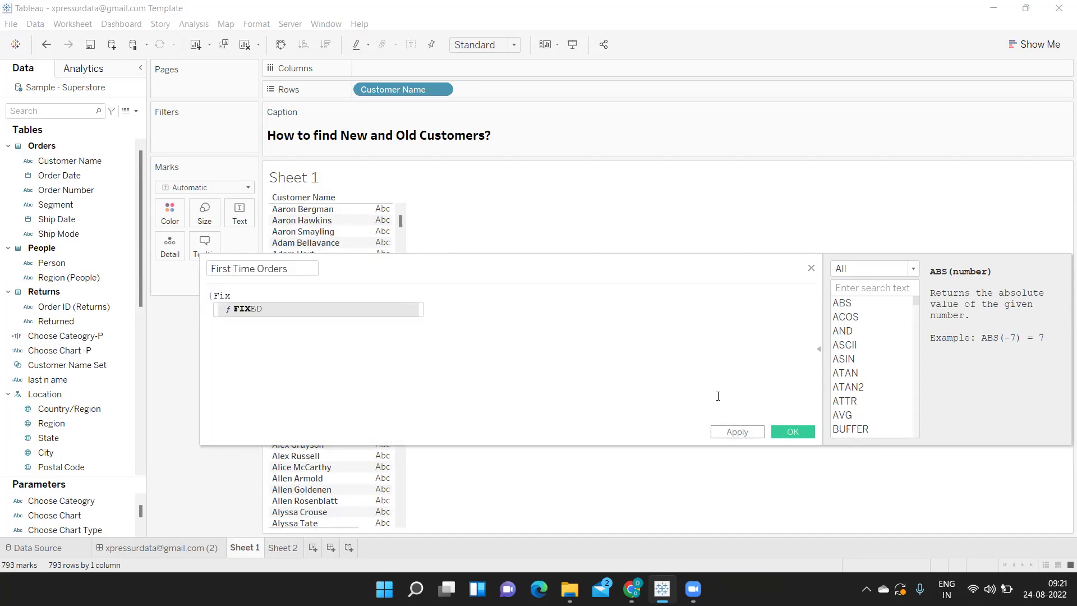
{"action": "key", "text": "Return"}
{"action": "type", "text": "Custom"}
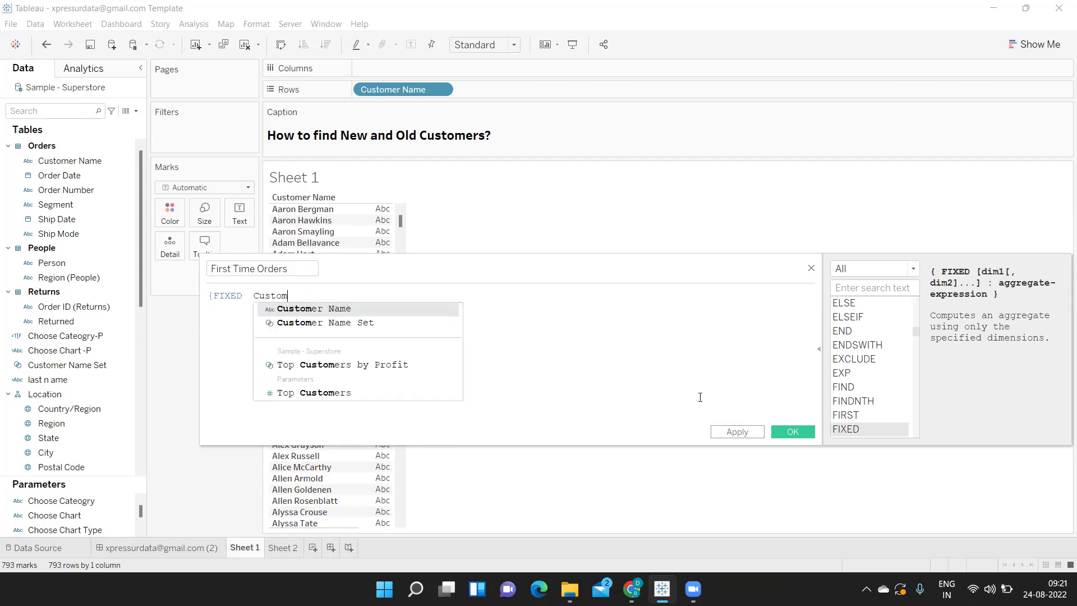
{"action": "key", "text": "Return"}
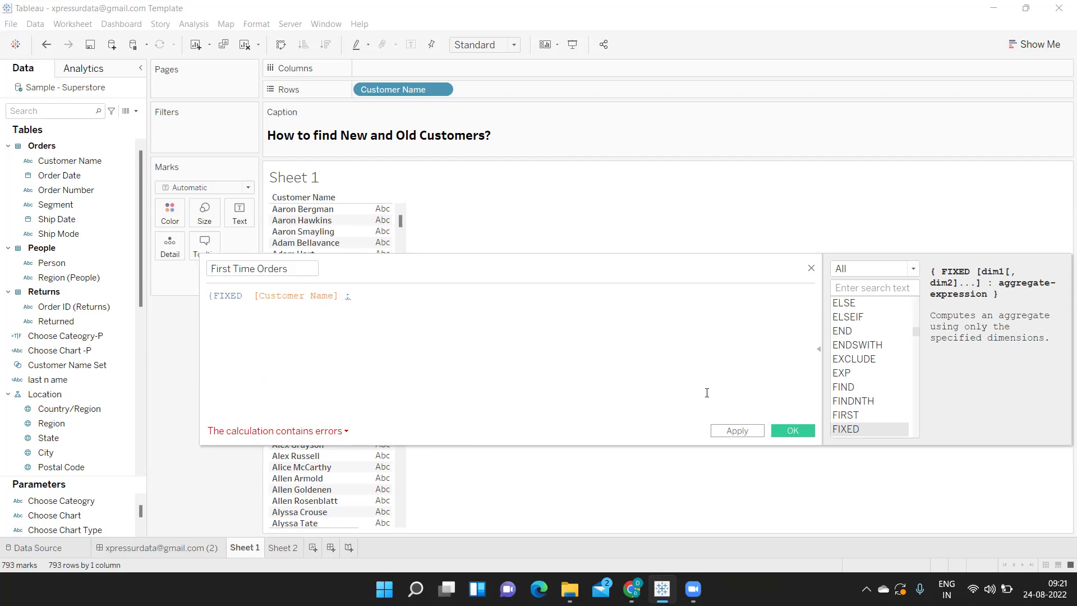
{"action": "type", "text": "min"}
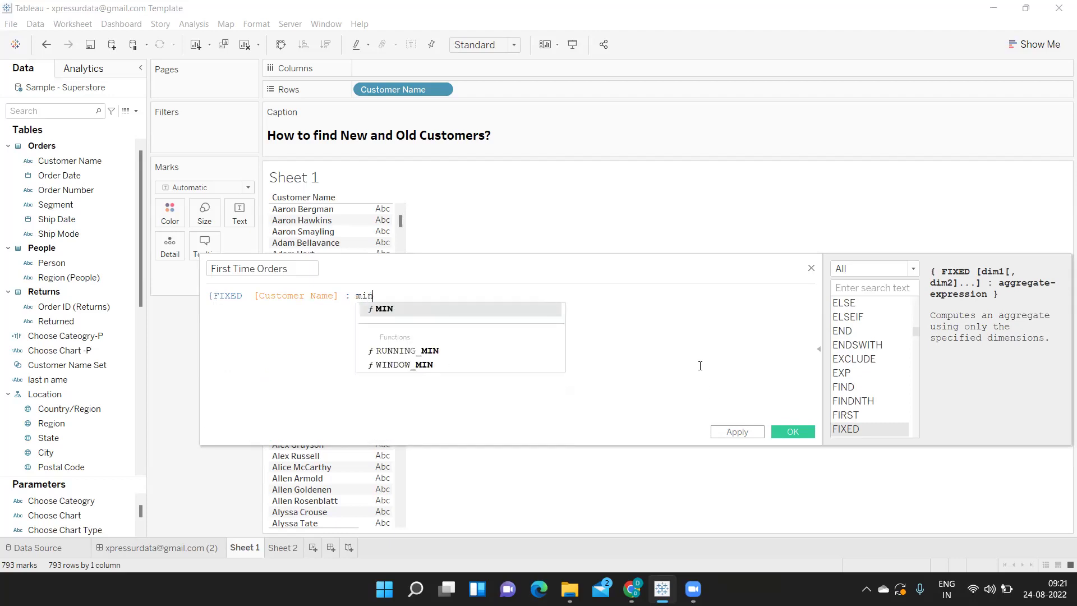
{"action": "type", "text": "([Order"}
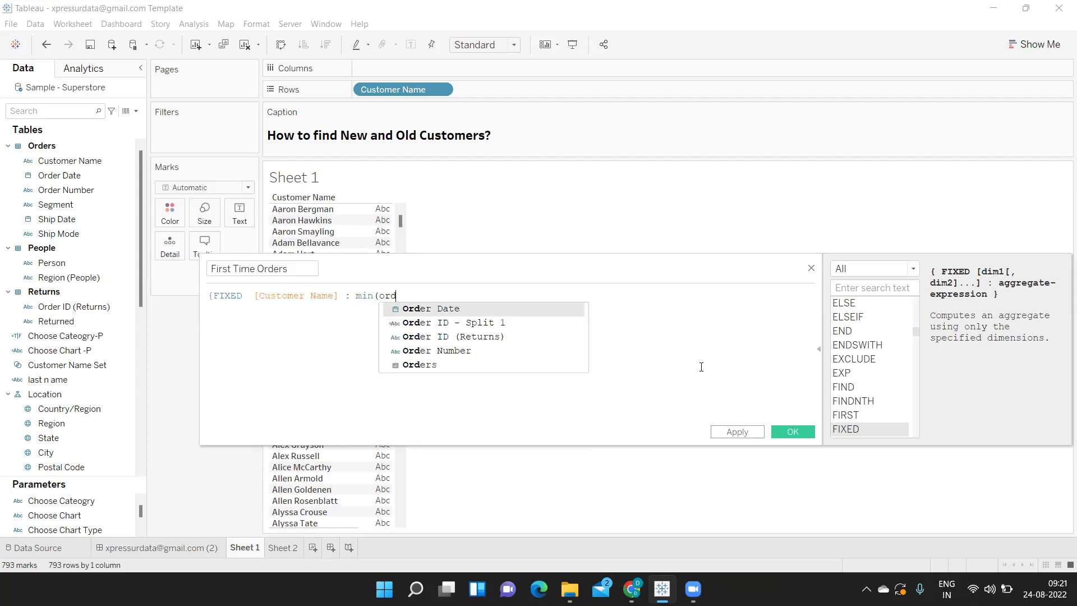
{"action": "key", "text": "Return"}
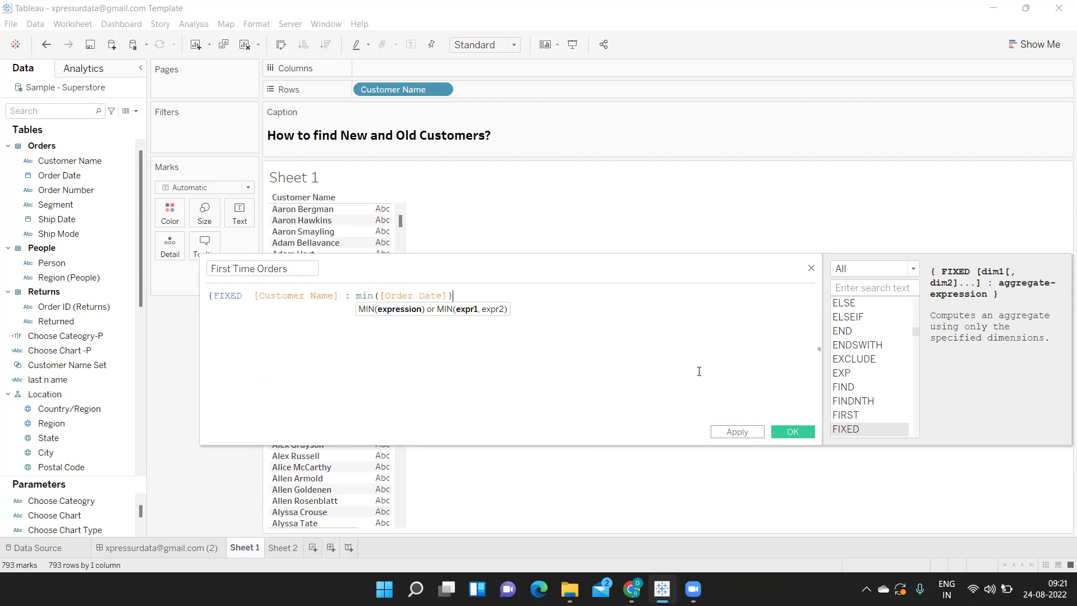
{"action": "type", "text": "}"}
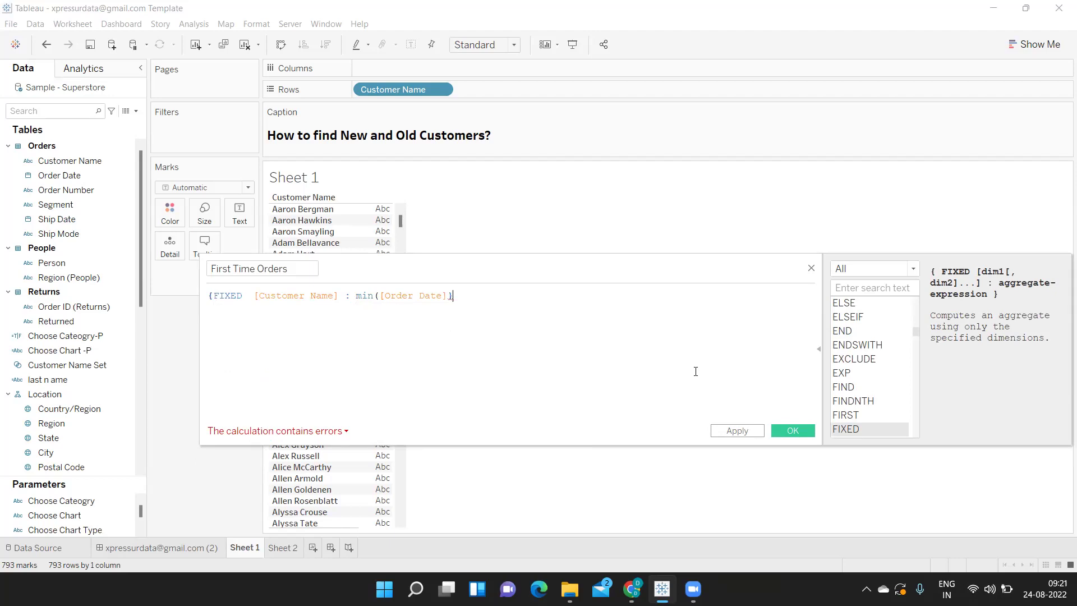
{"action": "left_click", "coordinate": [449, 296]}
{"action": "type", "text": ")"}
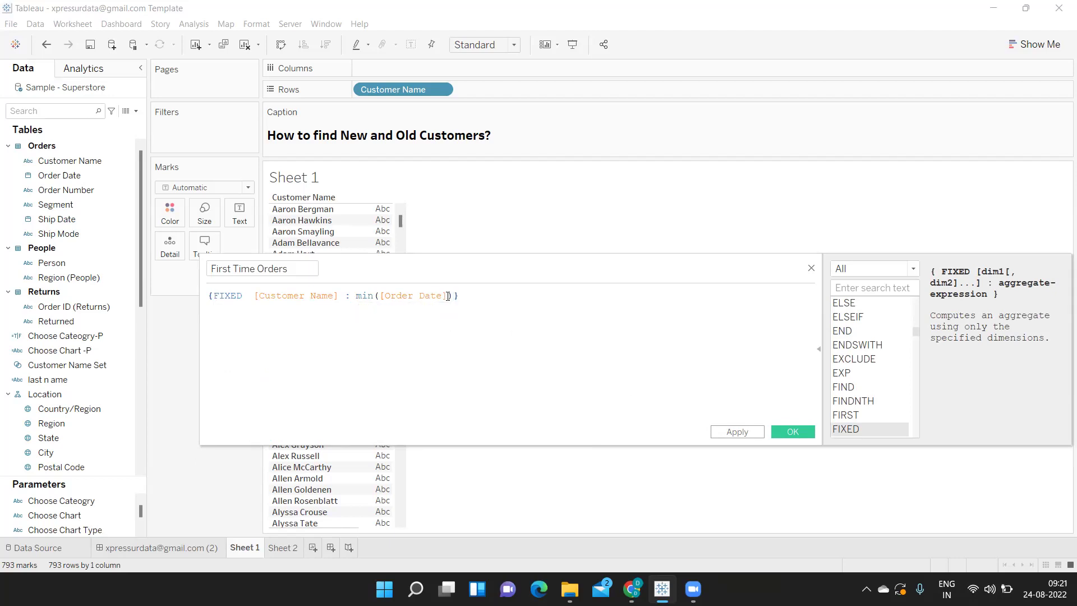
- Save the First Time Orders calculation and add the field to Rows after Customer Name
{"action": "left_click", "coordinate": [729, 432]}
{"action": "left_click", "coordinate": [792, 433]}
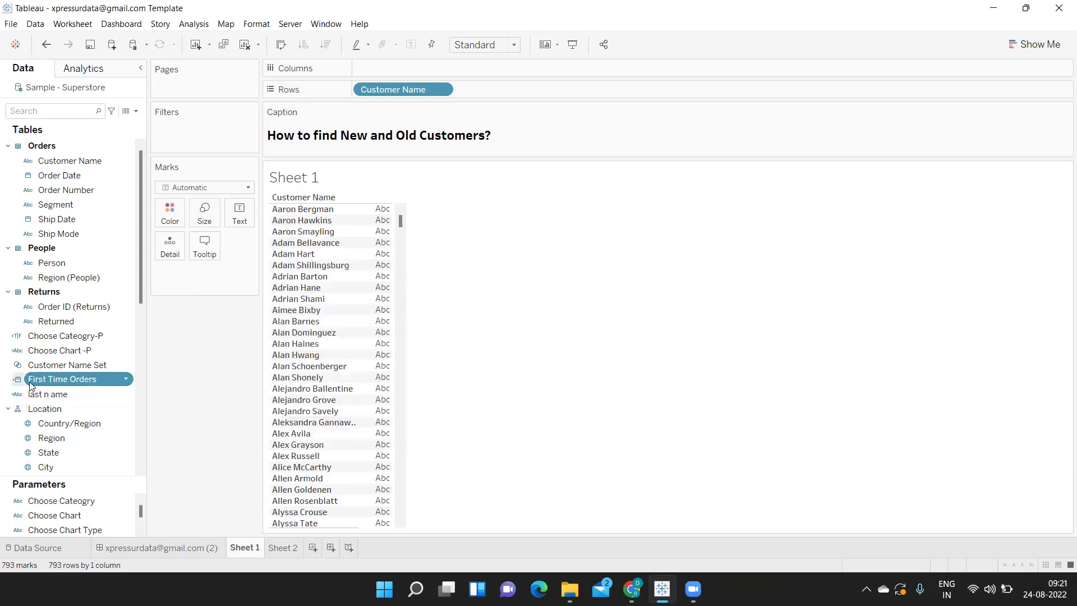
{"action": "left_click_drag", "start_coordinate": [45, 380], "coordinate": [534, 88]}
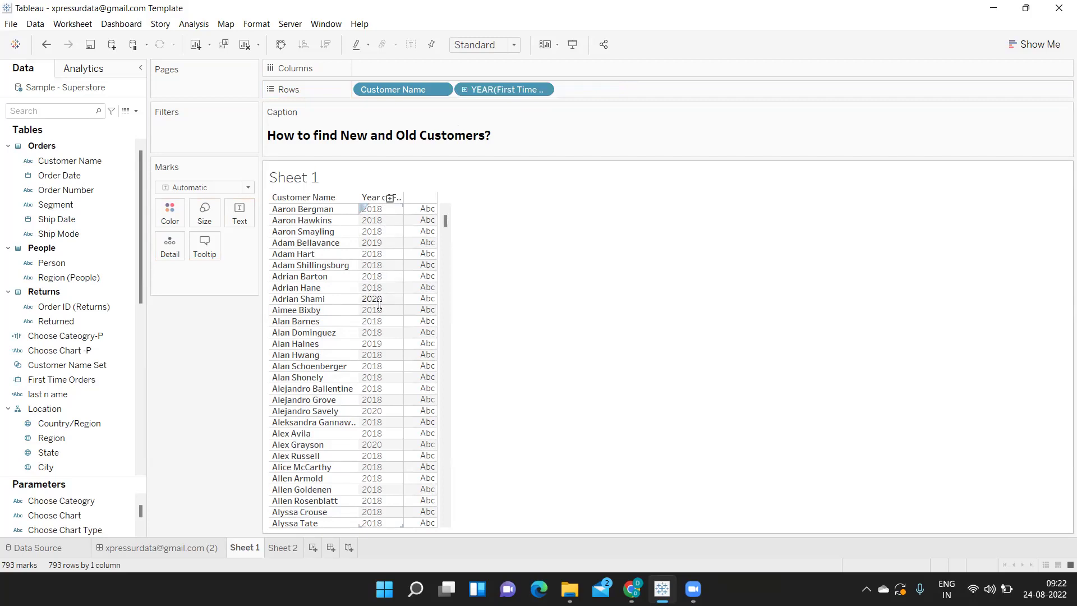
{"action": "mouse_move", "coordinate": [426, 306]}
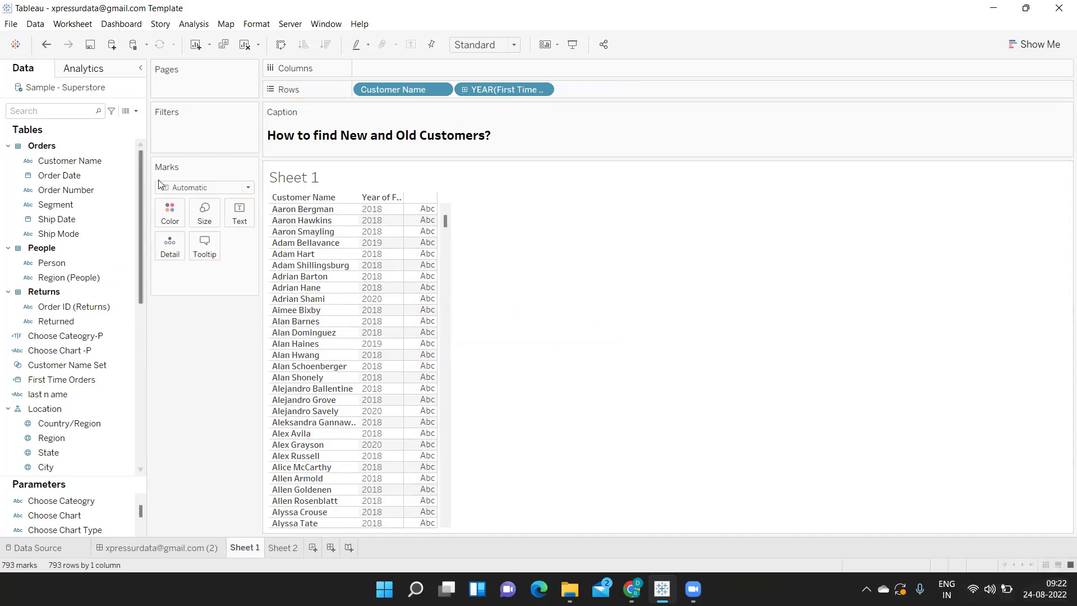
- Start another calculated field and name it New or Existing
{"action": "left_click", "coordinate": [138, 111]}
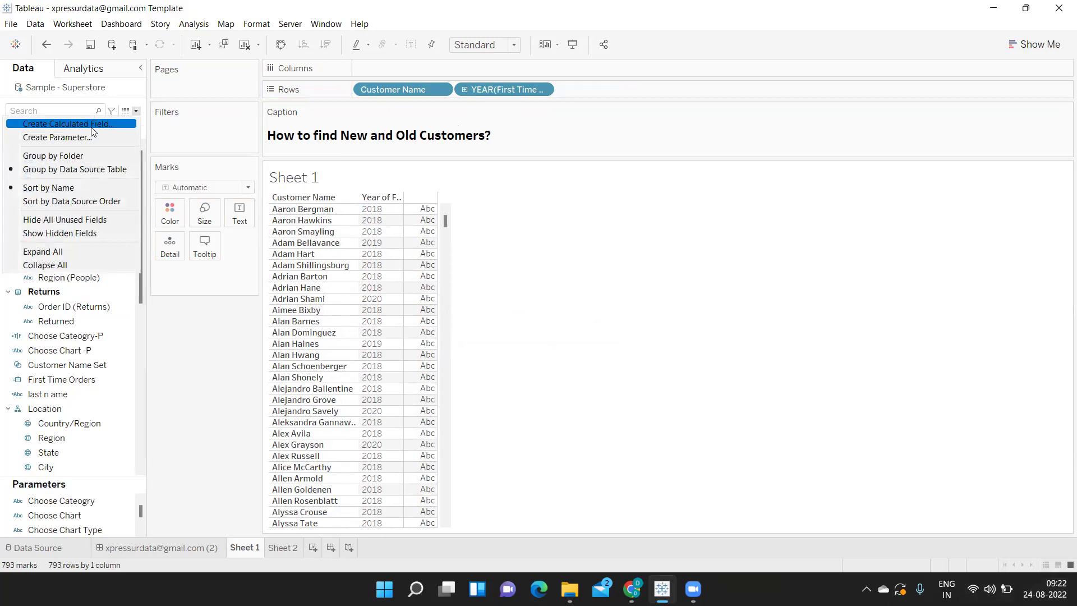
{"action": "left_click", "coordinate": [91, 123]}
{"action": "type", "text": "New or Existing"}
{"action": "left_click", "coordinate": [487, 307]}
- Begin the New or Existing formula with the condition IF Year([First Time Orders]) = year([Order Date])
{"action": "type", "text": "IF "}
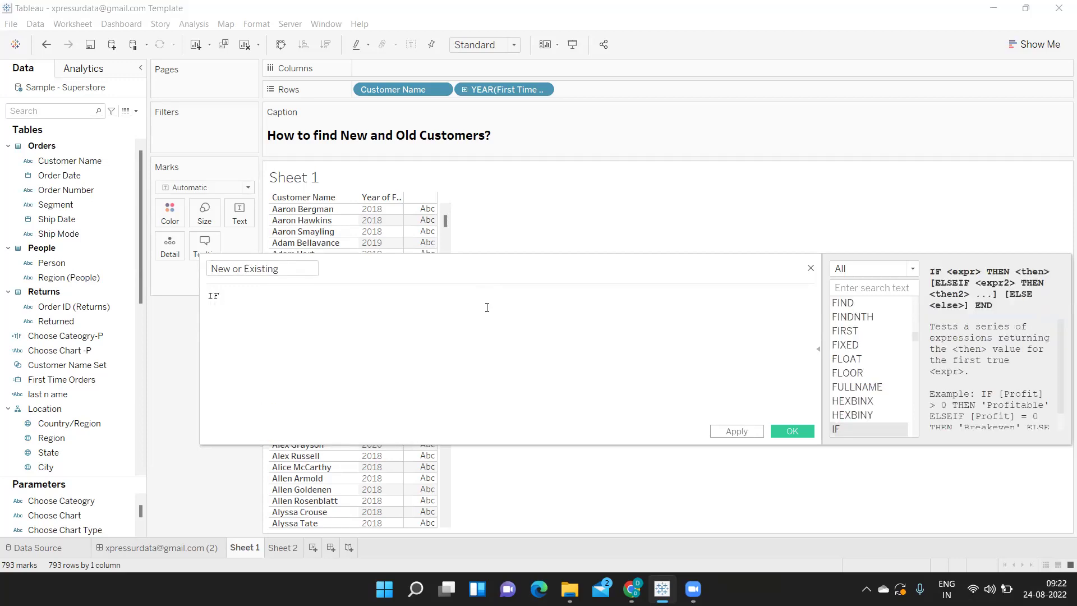
{"action": "type", "text": "Year"}
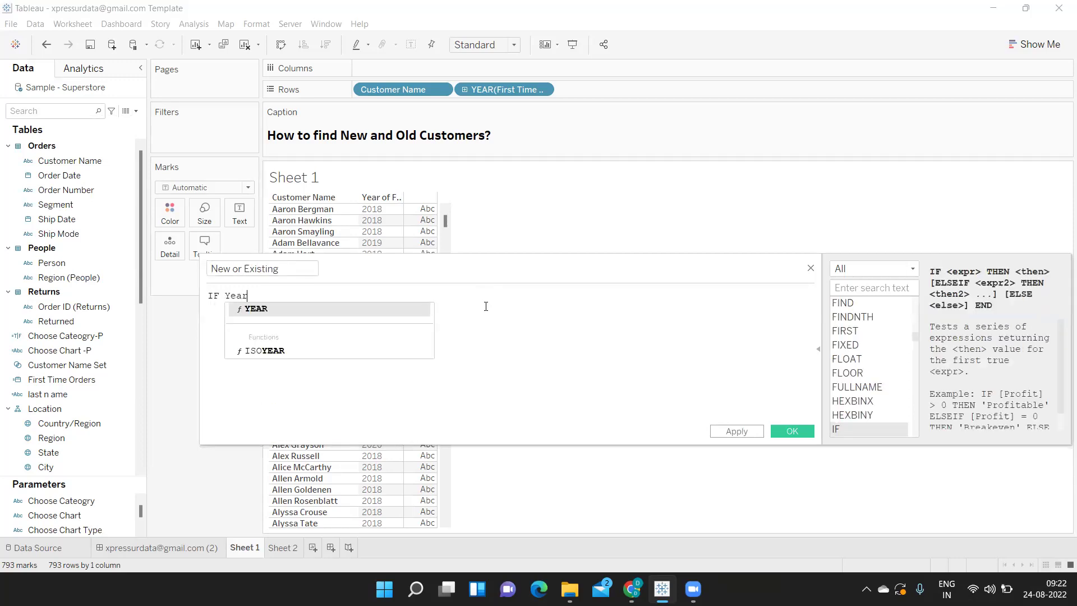
{"action": "type", "text": "(fir"}
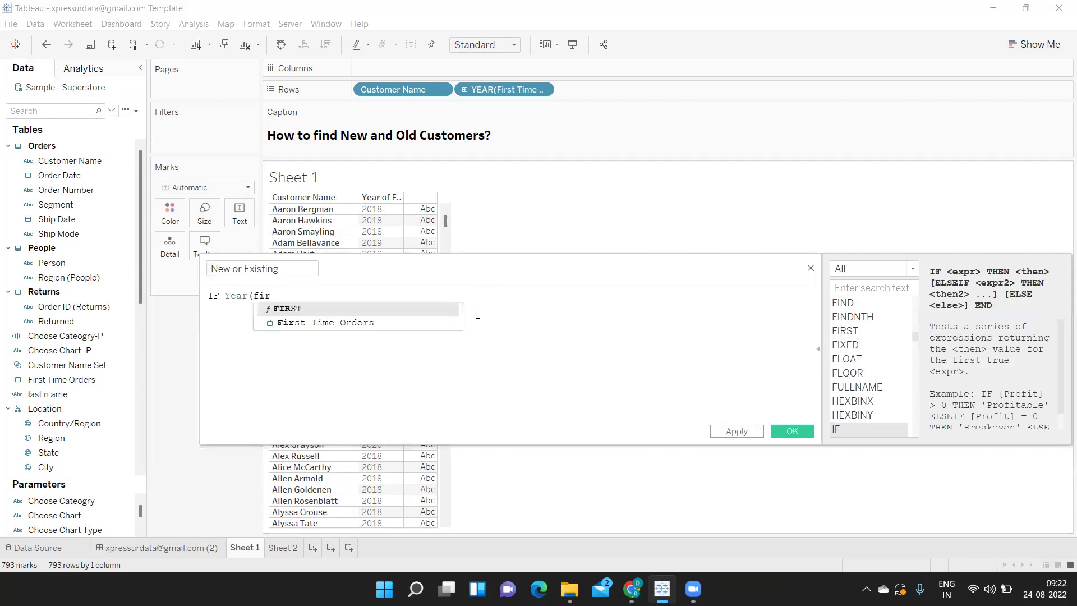
{"action": "key", "text": "Down"}
{"action": "key", "text": "Return"}
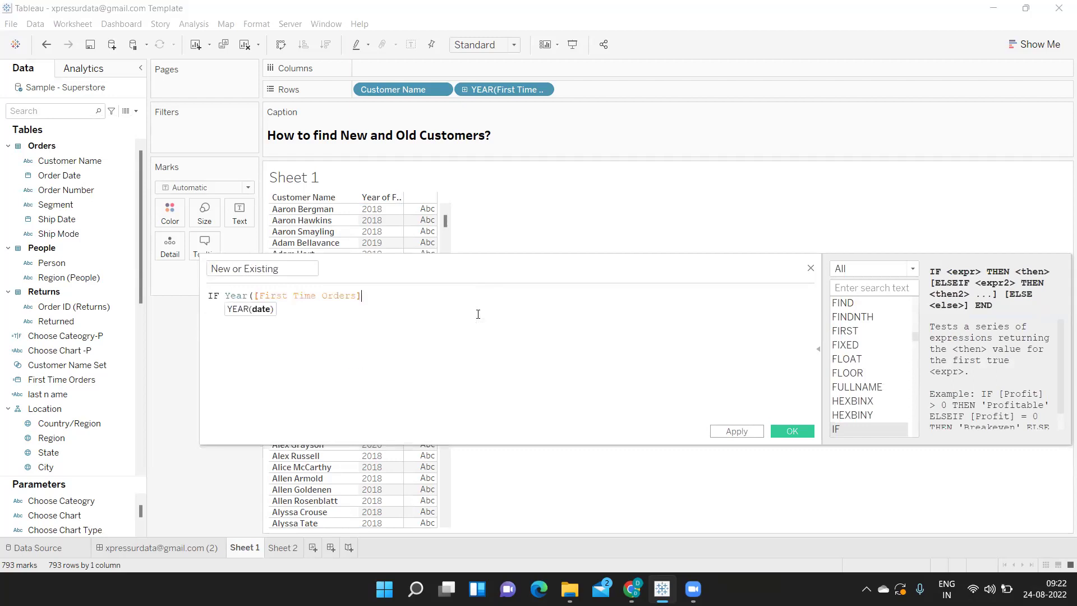
{"action": "type", "text": ")"}
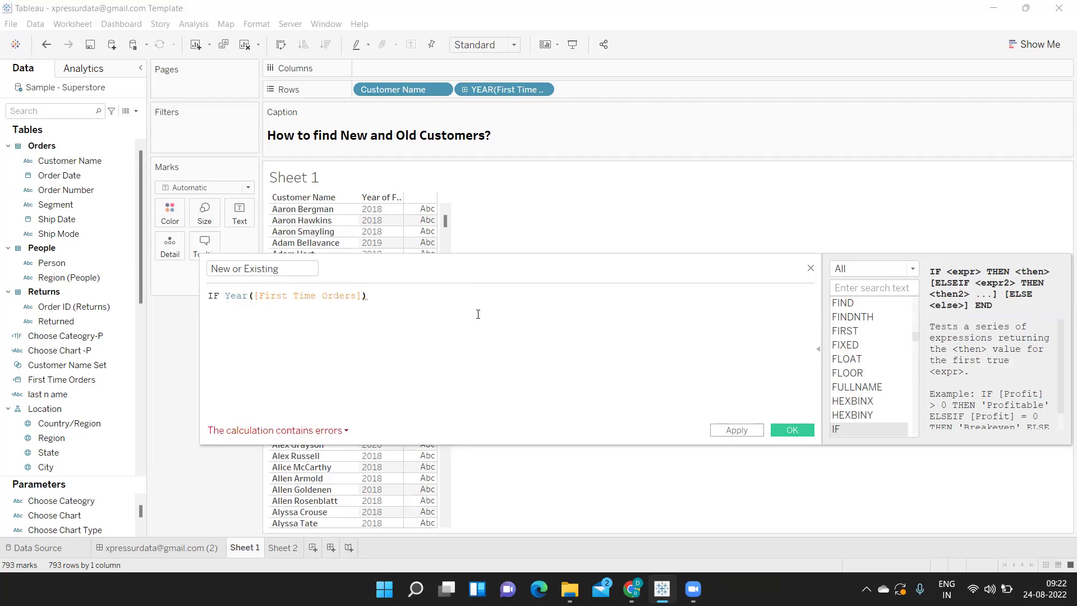
{"action": "type", "text": " ="}
{"action": "type", "text": "{"}
{"action": "key", "text": "BackSpace"}
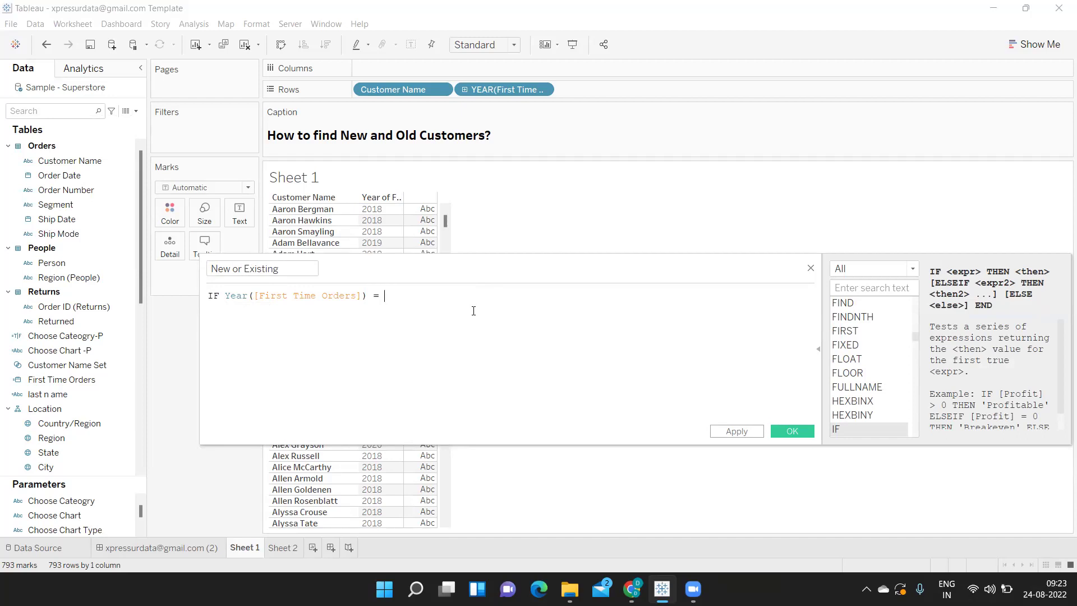
{"action": "type", "text": "max"}
{"action": "key", "text": "BackSpace"}
{"action": "key", "text": "BackSpace"}
{"action": "key", "text": "BackSpace"}
{"action": "type", "text": "year(ord"}
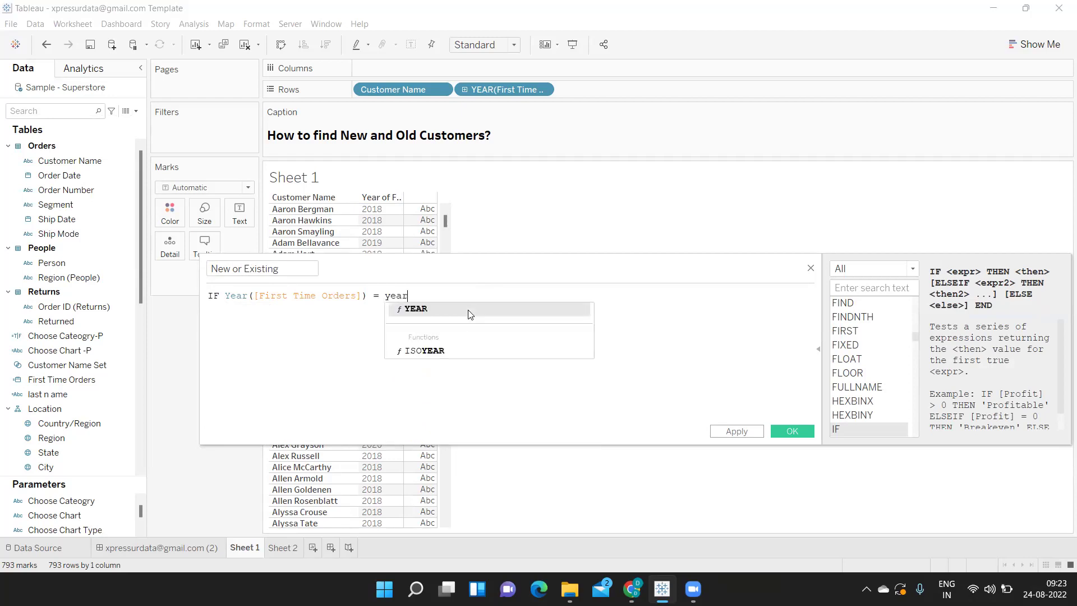
{"action": "left_click", "coordinate": [461, 311]}
{"action": "type", "text": ")"}
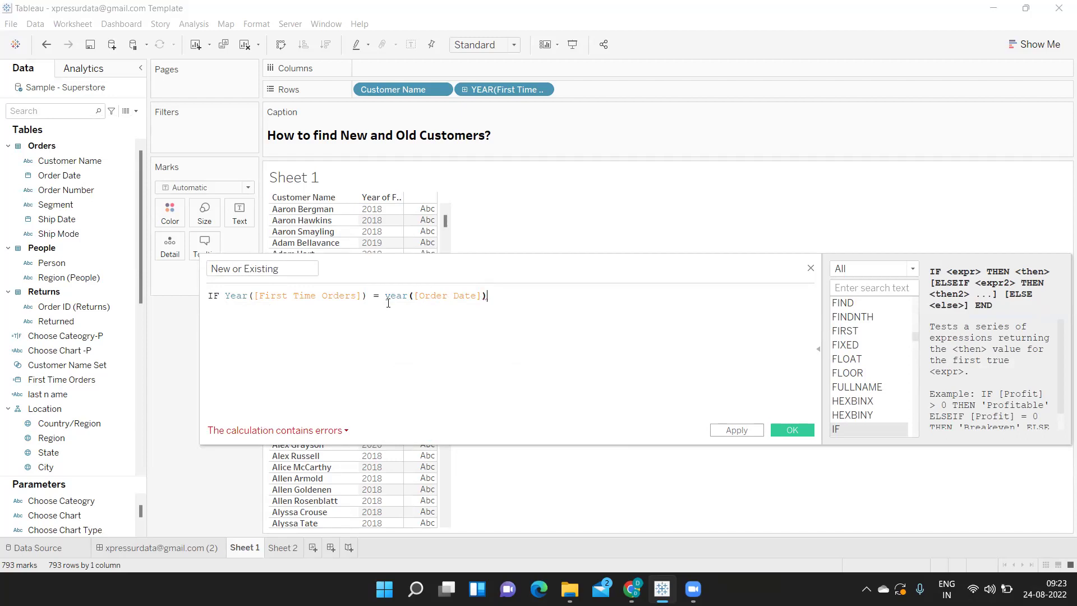
- Wrap year([Order Date]) in a max() function and add a closing curly brace after it
{"action": "left_click", "coordinate": [384, 297]}
{"action": "type", "text": "max("}
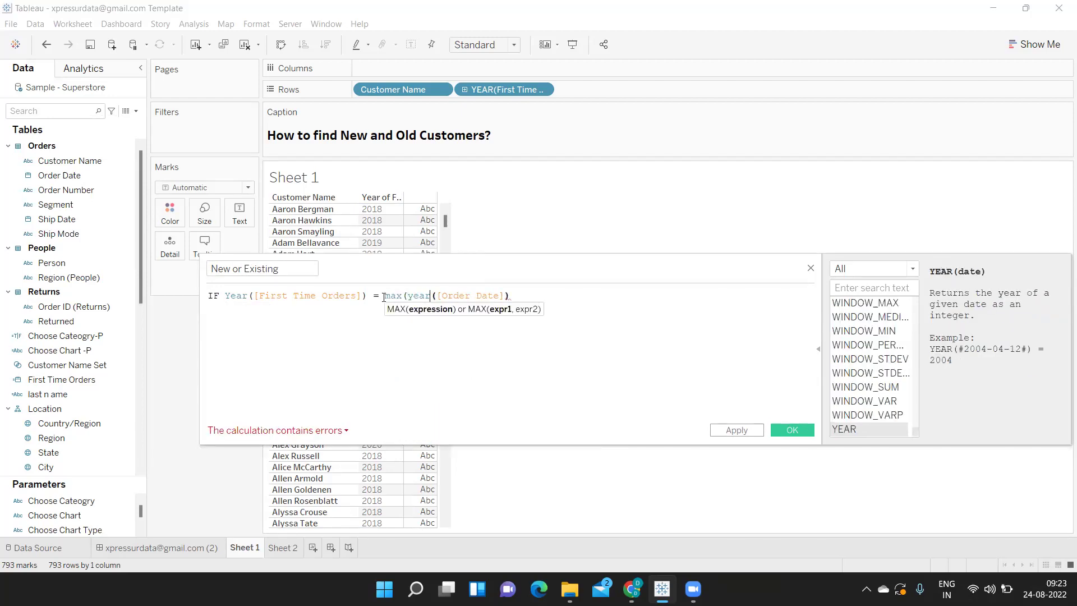
{"action": "key", "text": "Right"}
{"action": "key", "text": "Right"}
{"action": "key", "text": "Right"}
{"action": "key", "text": "Right"}
{"action": "key", "text": "Right"}
{"action": "key", "text": "Right"}
{"action": "key", "text": "Right"}
{"action": "key", "text": "Right"}
{"action": "key", "text": "Right"}
{"action": "key", "text": "Right"}
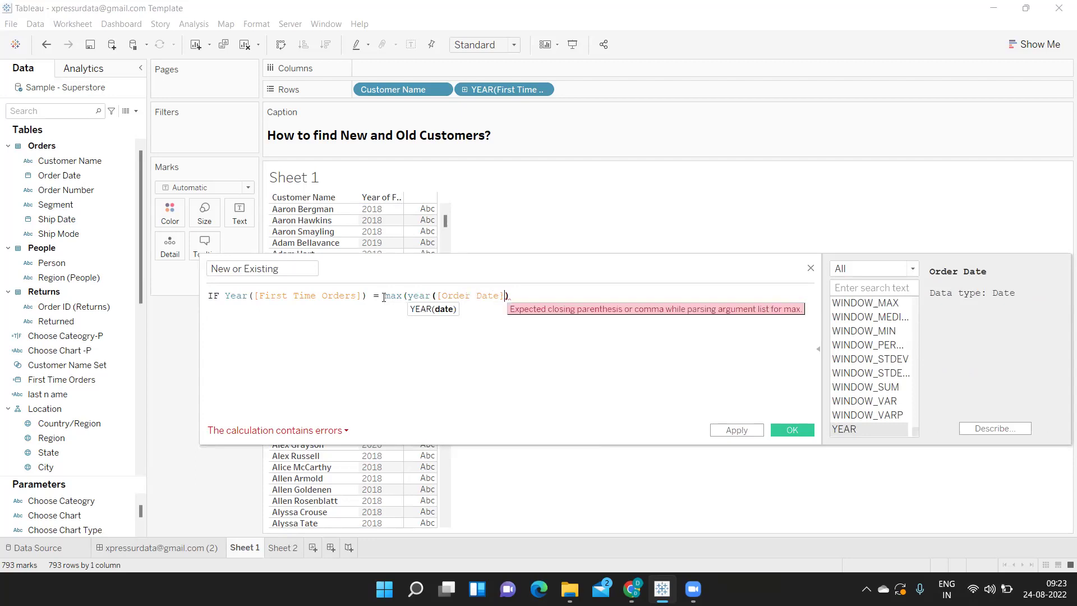
{"action": "type", "text": ")"}
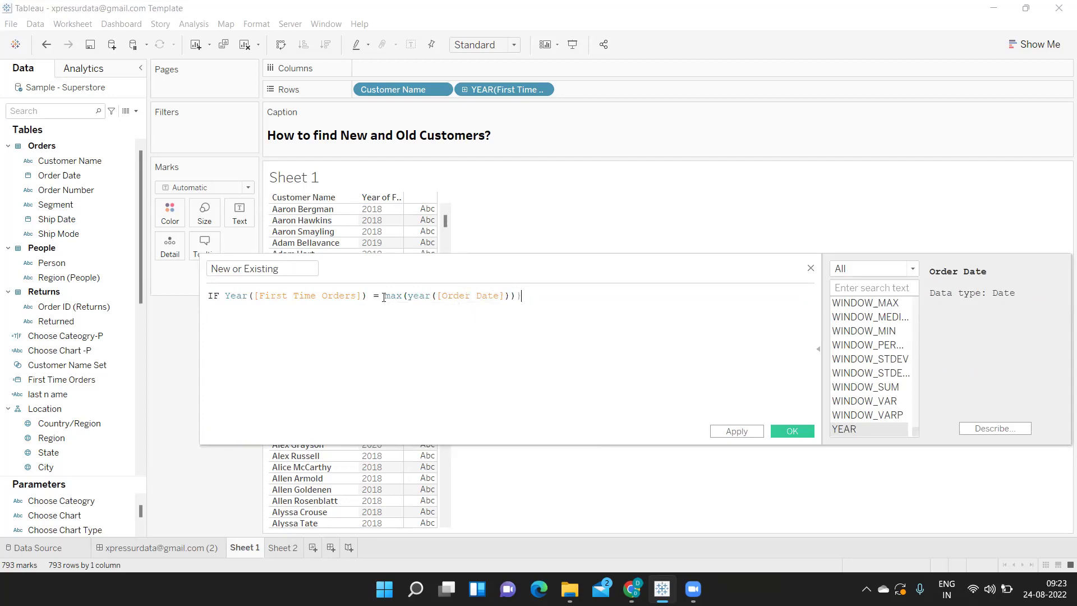
- Insert an opening curly brace before max so the comparison reads {max(year([Order Date]))}
{"action": "key", "text": "Left"}
{"action": "key", "text": "Left"}
{"action": "key", "text": "Left"}
{"action": "key", "text": "Left"}
{"action": "key", "text": "Left"}
{"action": "key", "text": "Left"}
{"action": "key", "text": "Left"}
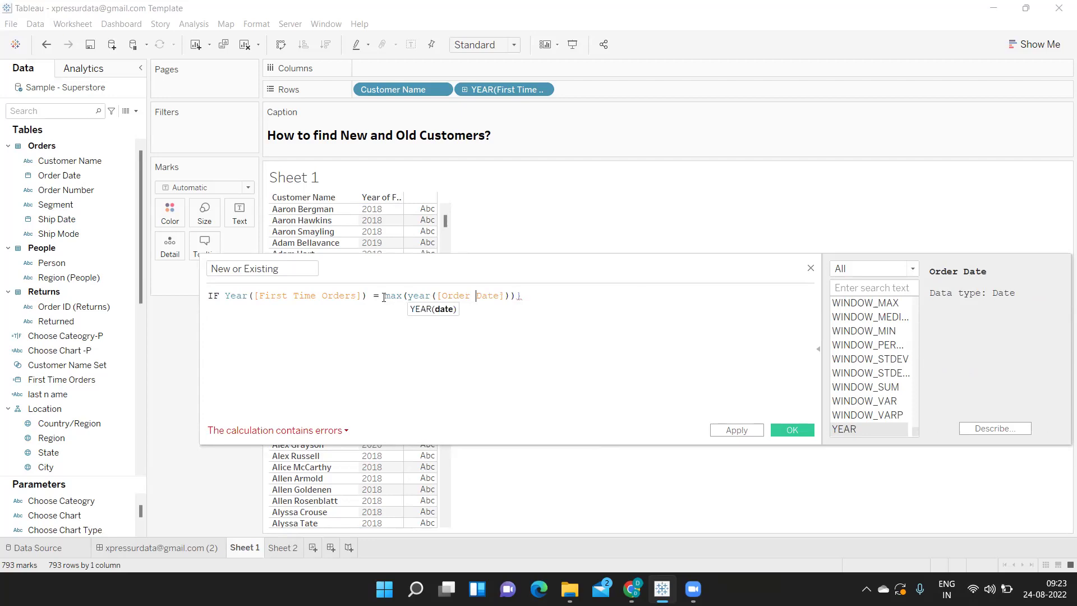
{"action": "key", "text": "Left"}
{"action": "key", "text": "Left"}
{"action": "key", "text": "Left"}
{"action": "key", "text": "Left"}
{"action": "key", "text": "Left"}
{"action": "key", "text": "Left"}
{"action": "key", "text": "Left"}
{"action": "key", "text": "Left"}
{"action": "key", "text": "Left"}
{"action": "key", "text": "Left"}
{"action": "key", "text": "Left"}
{"action": "key", "text": "Left"}
{"action": "key", "text": "Left"}
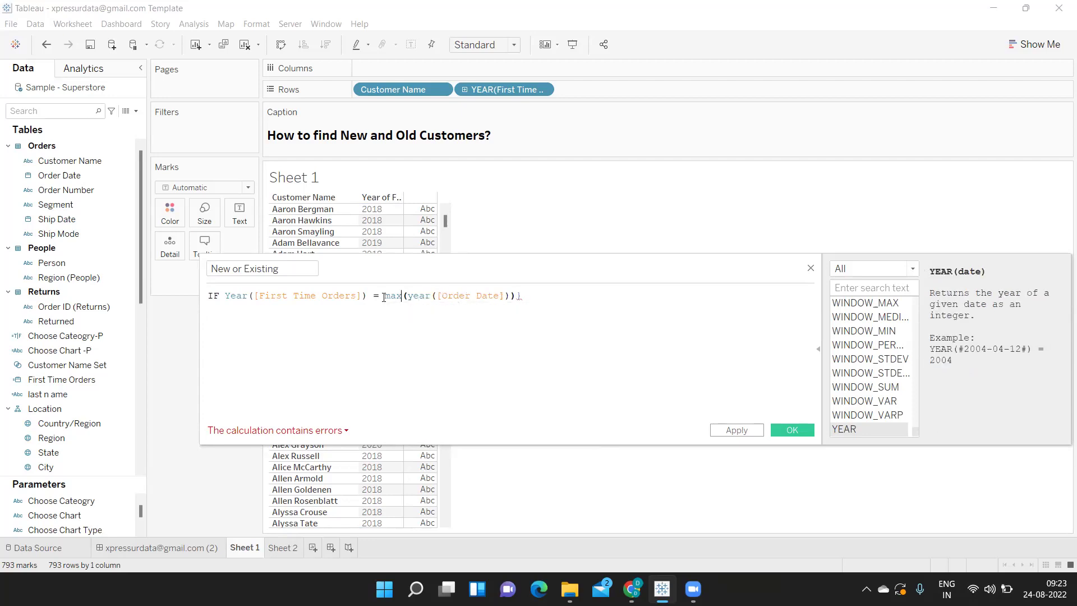
{"action": "type", "text": "{max(year([Order"}
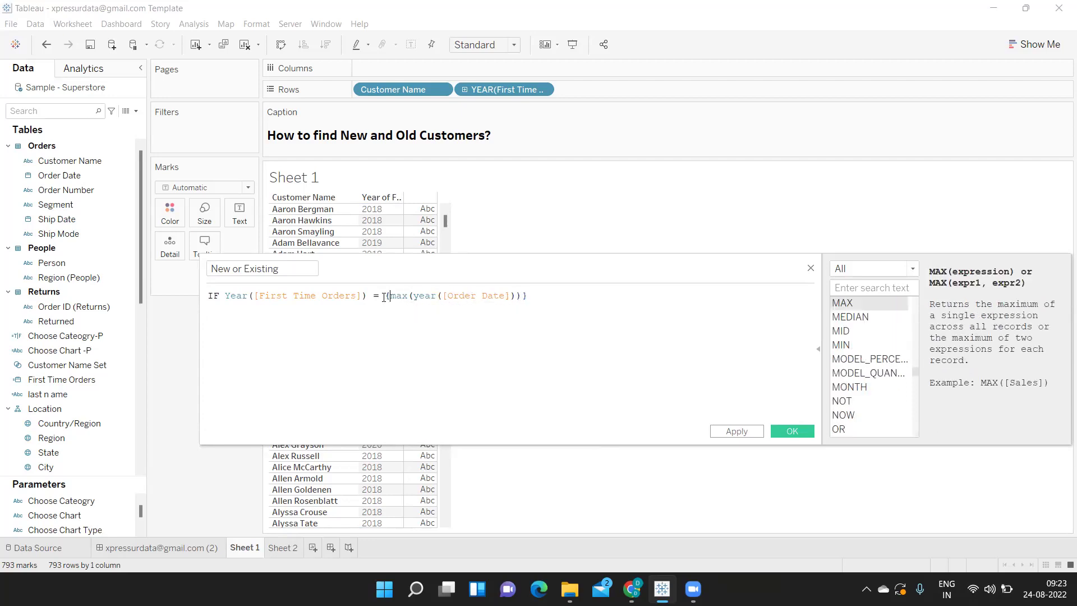
- Complete the formula with THEN "New Customer" ELSE "Old Customer" END
{"action": "type", "text": " Date]))} THEN \"N"}
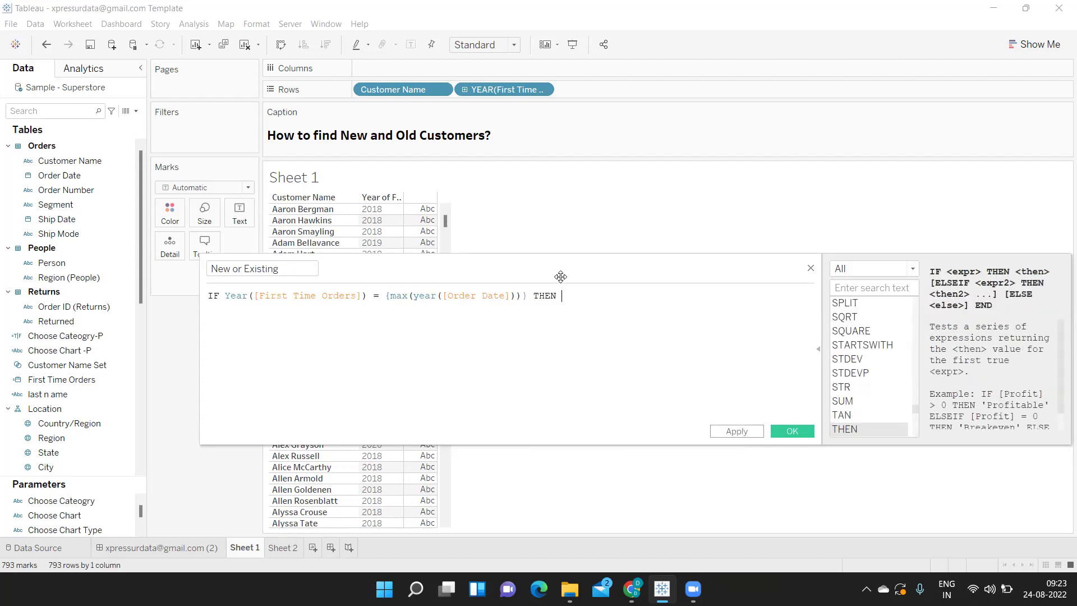
{"action": "type", "text": "ew Customer\" ELSE \""}
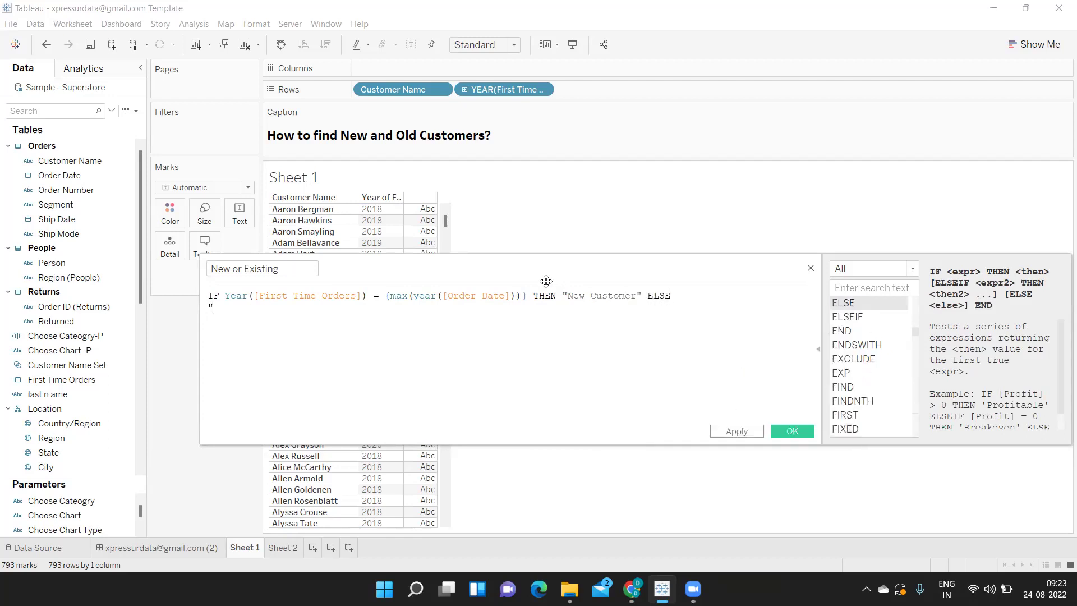
{"action": "type", "text": "Old Customer\" END"}
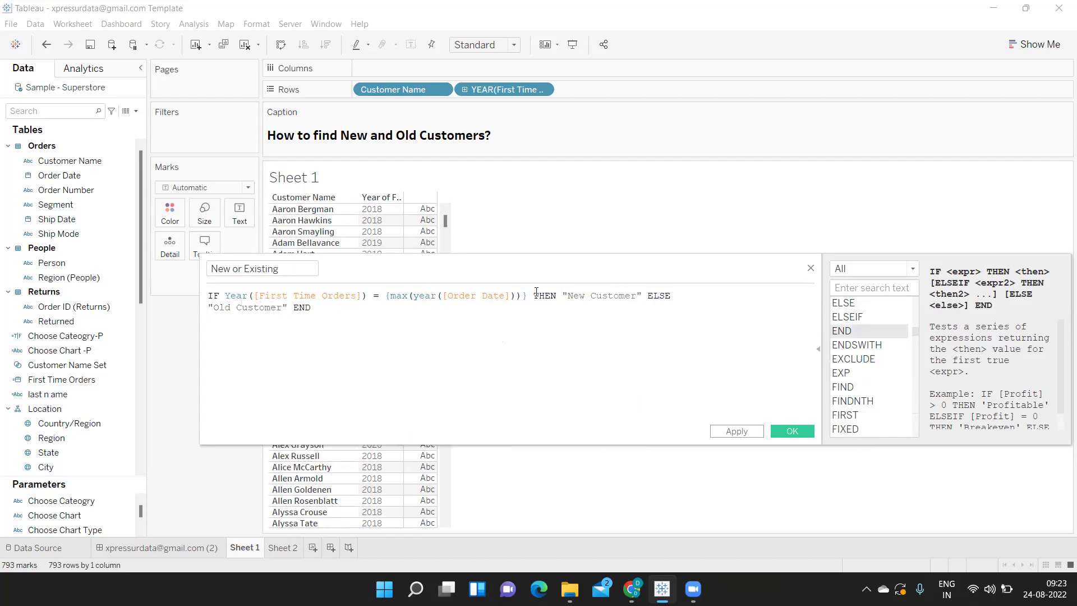
- Save the New or Existing calculation and add the field to Rows after the year of First Time Orders
{"action": "left_click", "coordinate": [736, 434]}
{"action": "left_click", "coordinate": [792, 430]}
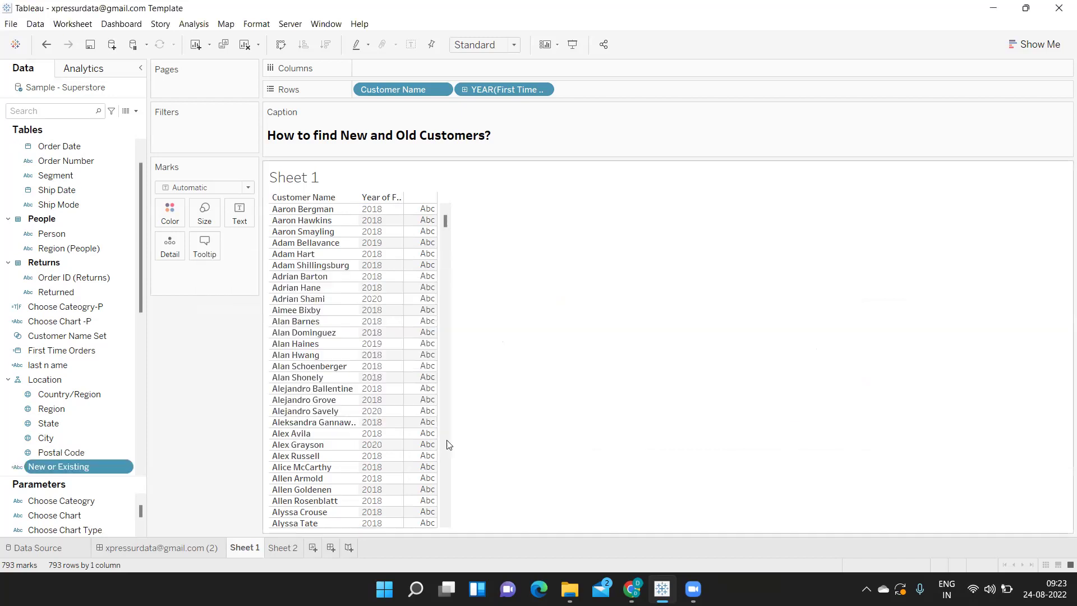
{"action": "left_click_drag", "start_coordinate": [31, 470], "coordinate": [599, 87]}
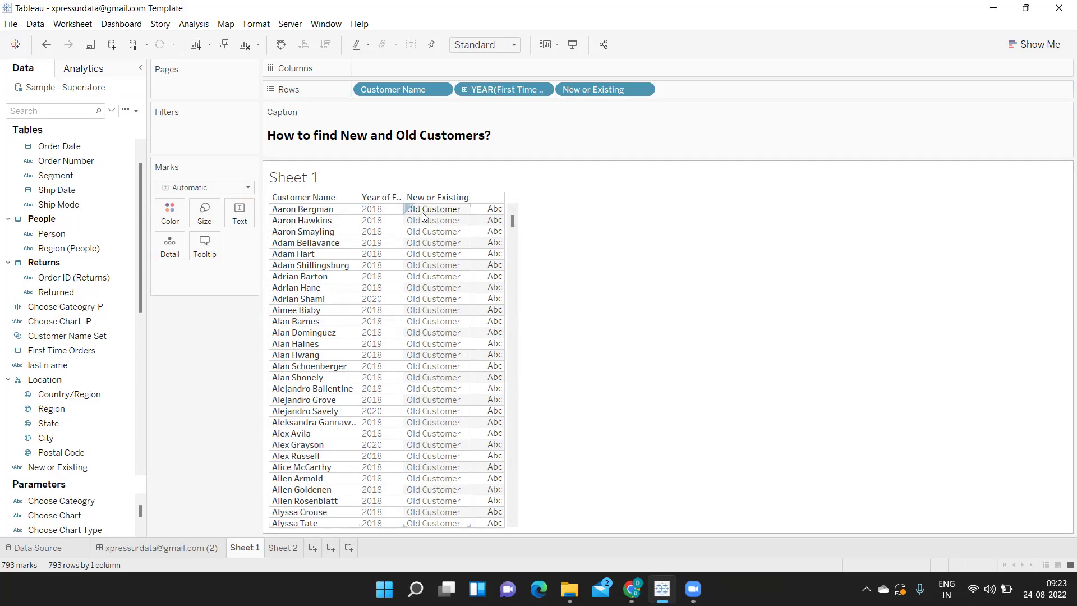
- Sort the customers by year of First Time Orders in descending order
{"action": "mouse_move", "coordinate": [514, 222]}
{"action": "left_mouse_down"}
{"action": "mouse_move", "coordinate": [521, 265]}
{"action": "mouse_move", "coordinate": [512, 205]}
{"action": "left_mouse_up"}
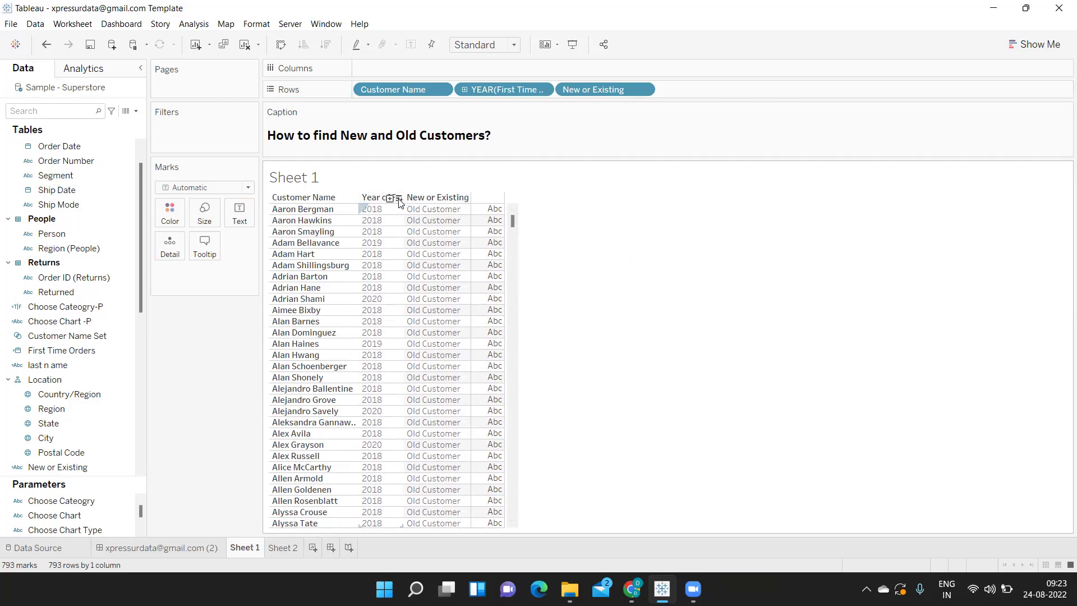
{"action": "left_click", "coordinate": [399, 199]}
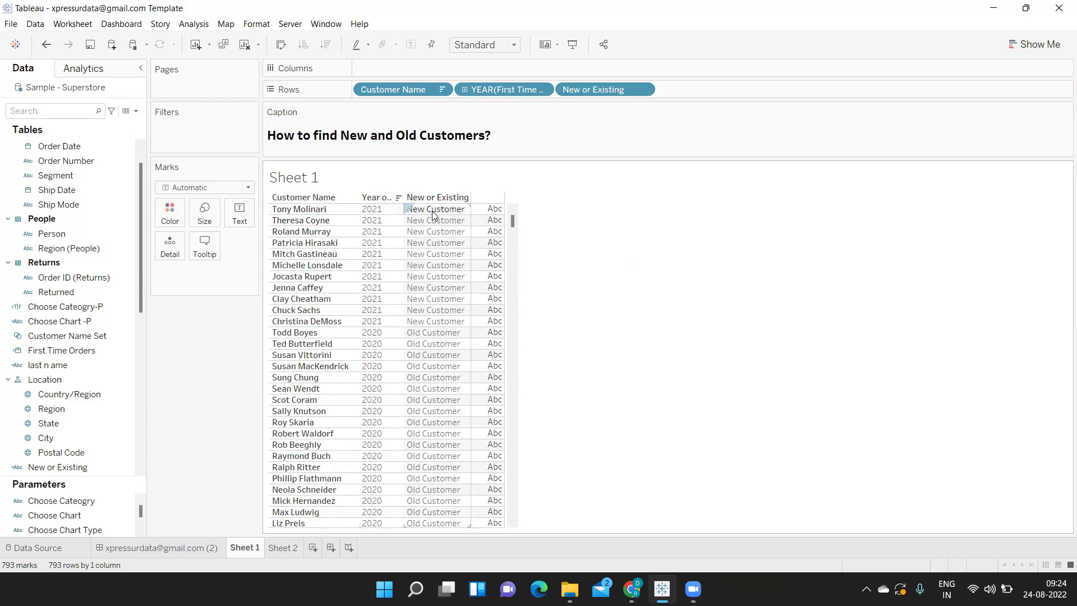
- Filter the sheet to New Customer by moving New or Existing from Rows to Filters, and remove that filter again
{"action": "left_click_drag", "start_coordinate": [608, 91], "coordinate": [212, 140]}
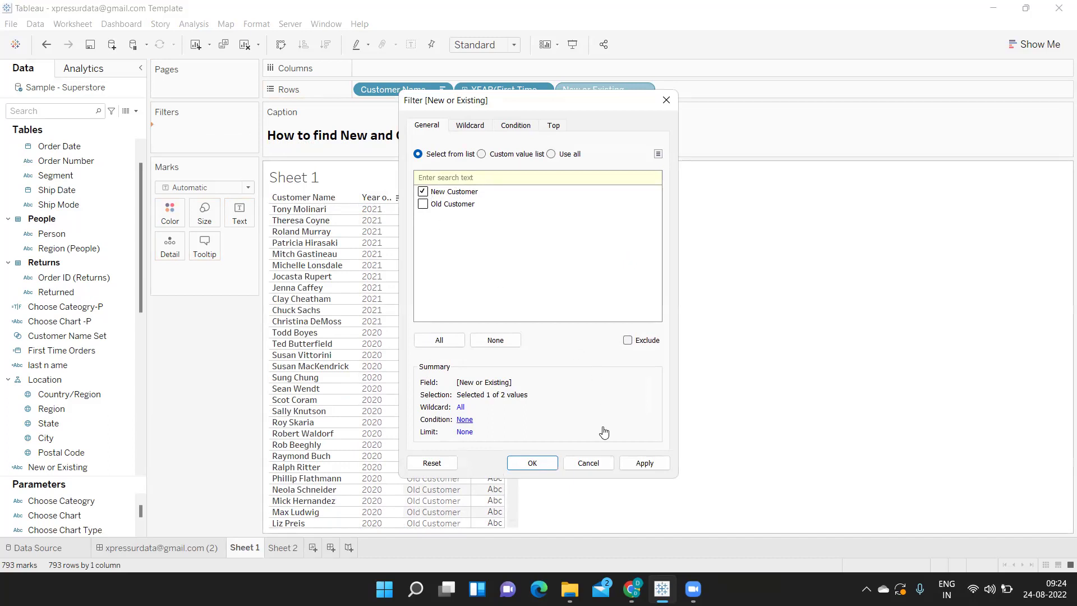
{"action": "left_click", "coordinate": [641, 465]}
{"action": "left_click", "coordinate": [533, 464]}
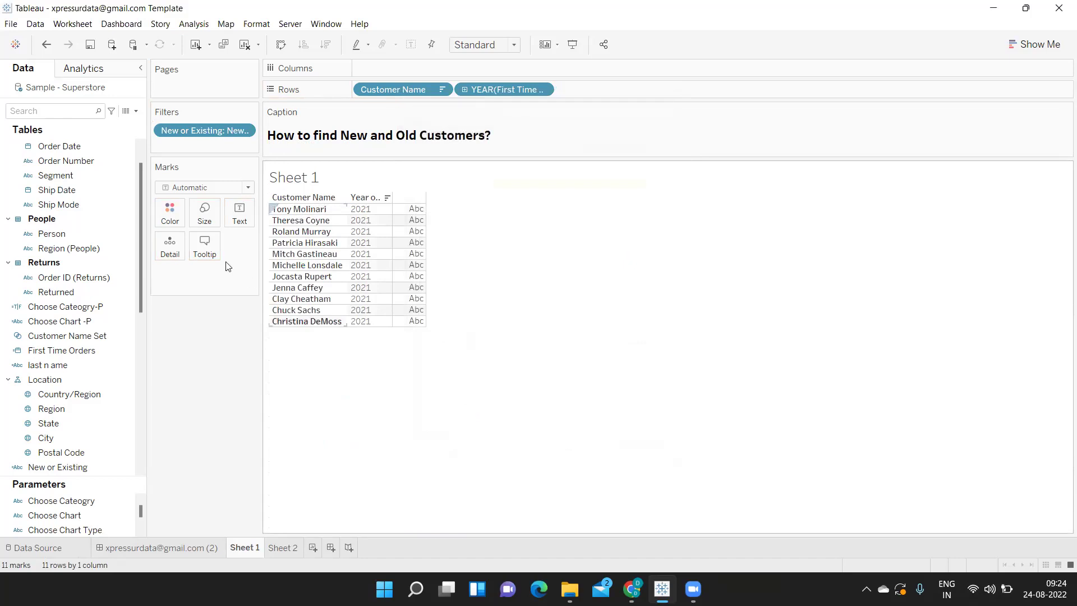
{"action": "left_click_drag", "start_coordinate": [216, 133], "coordinate": [452, 389]}
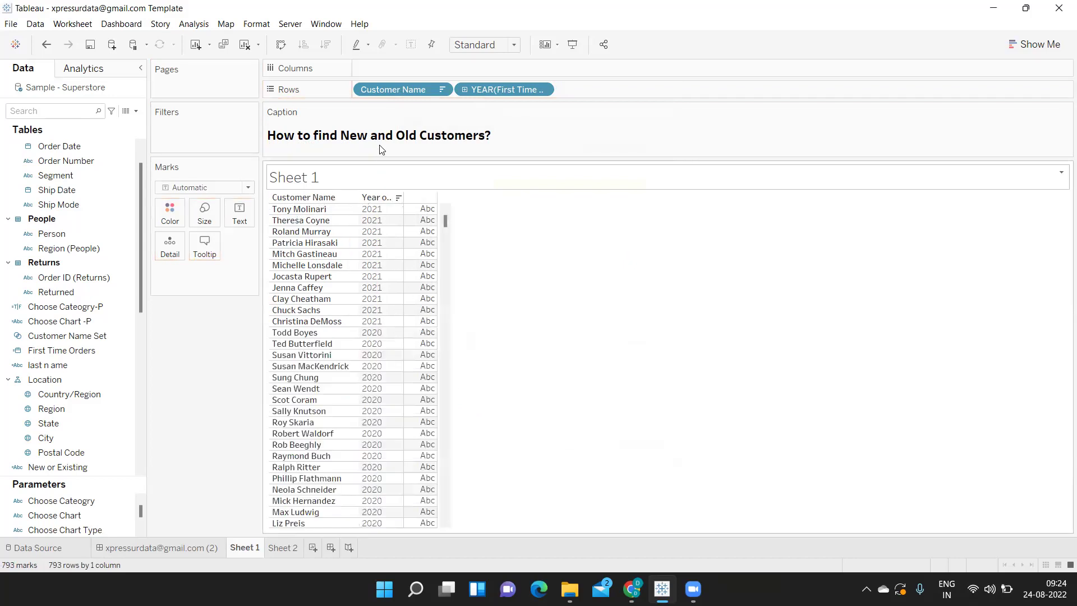
- Go to Sheet 2 and start a new calculated field named Month
{"action": "left_click", "coordinate": [284, 549]}
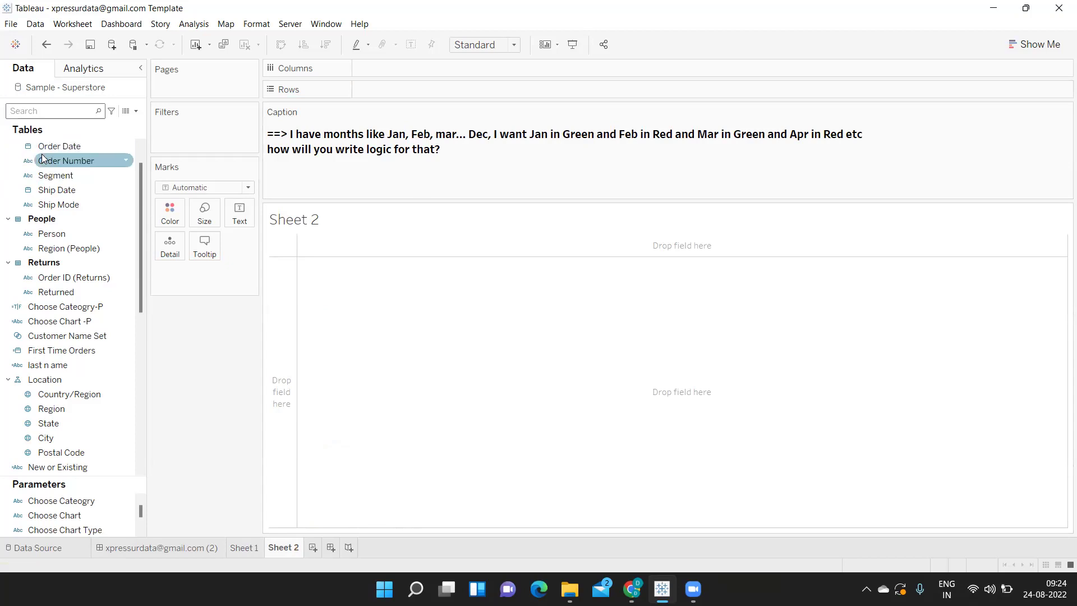
{"action": "scroll", "coordinate": [111, 173], "scroll_direction": "up", "scroll_amount": 1}
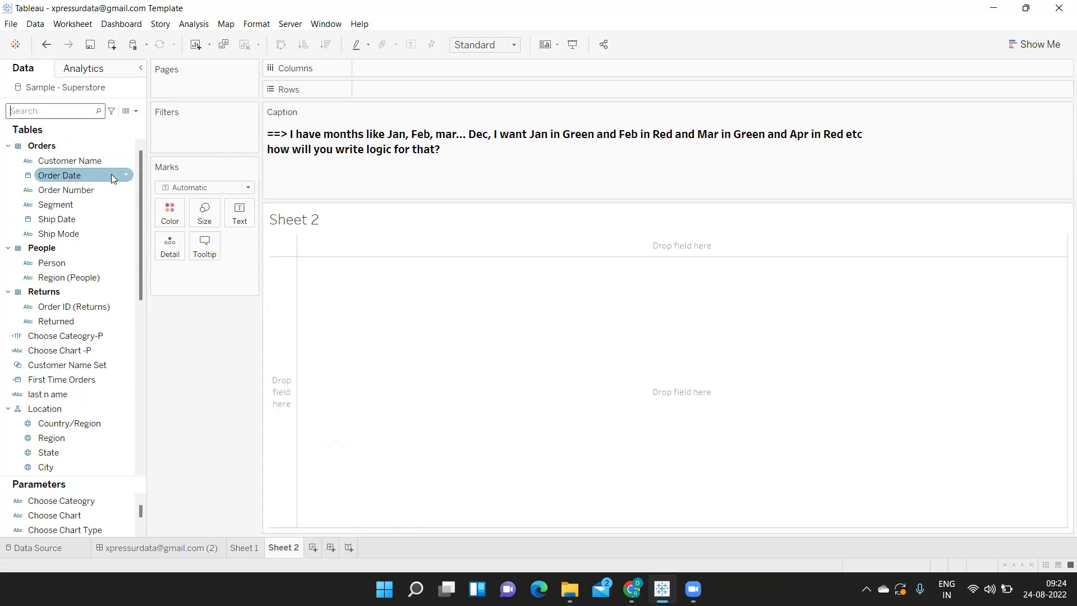
{"action": "left_click", "coordinate": [136, 111]}
{"action": "left_click", "coordinate": [112, 123]}
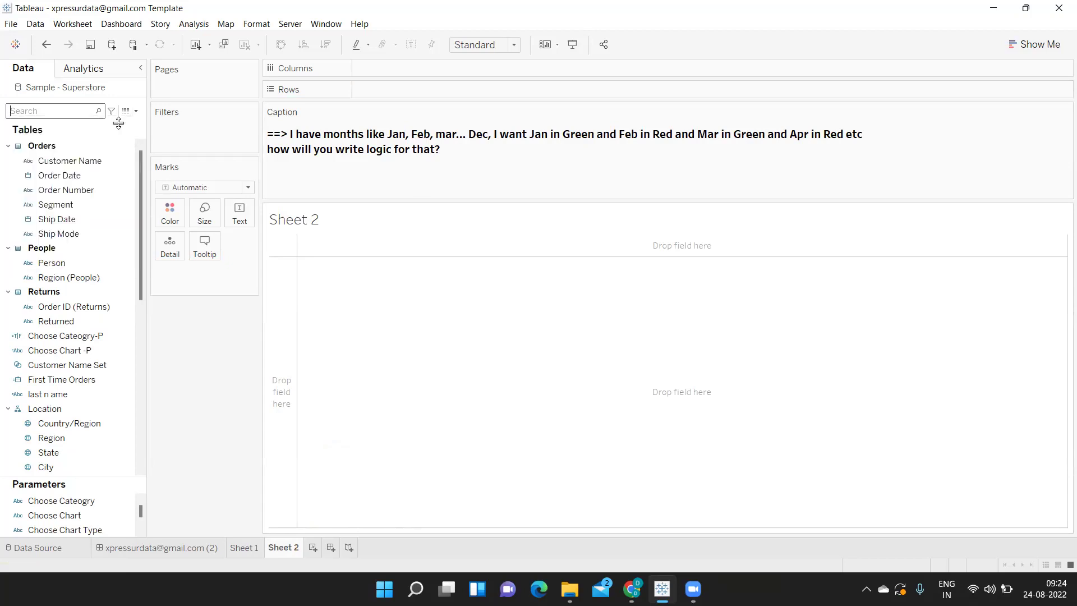
{"action": "type", "text": "Month"}
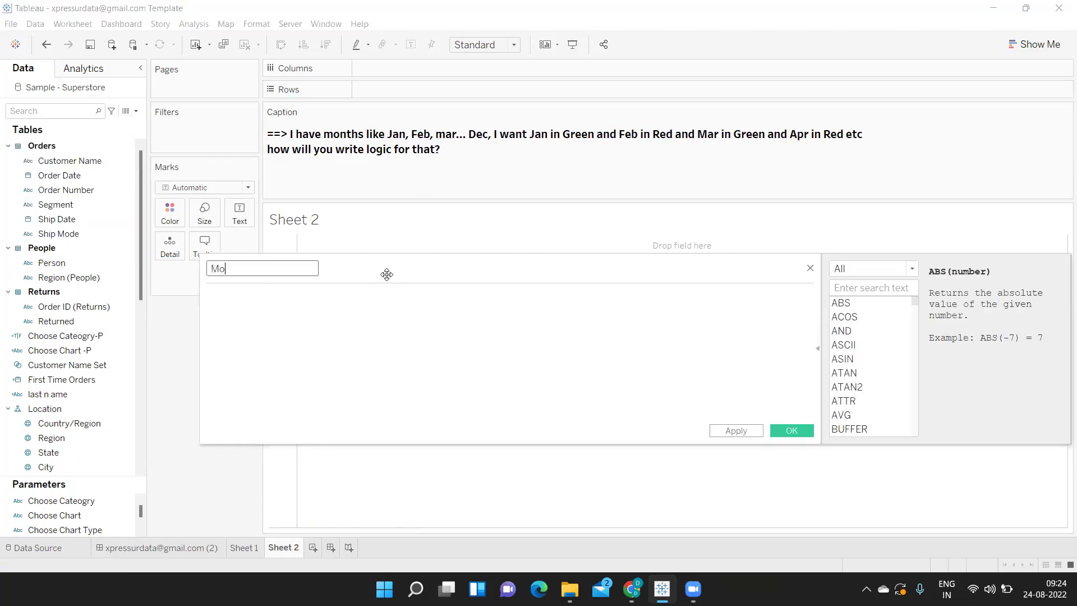
- Enter the formula DATENAME('month',[Order Date]) for the Month calculation and apply it
{"action": "key", "text": "Tab"}
{"action": "type", "text": "date"}
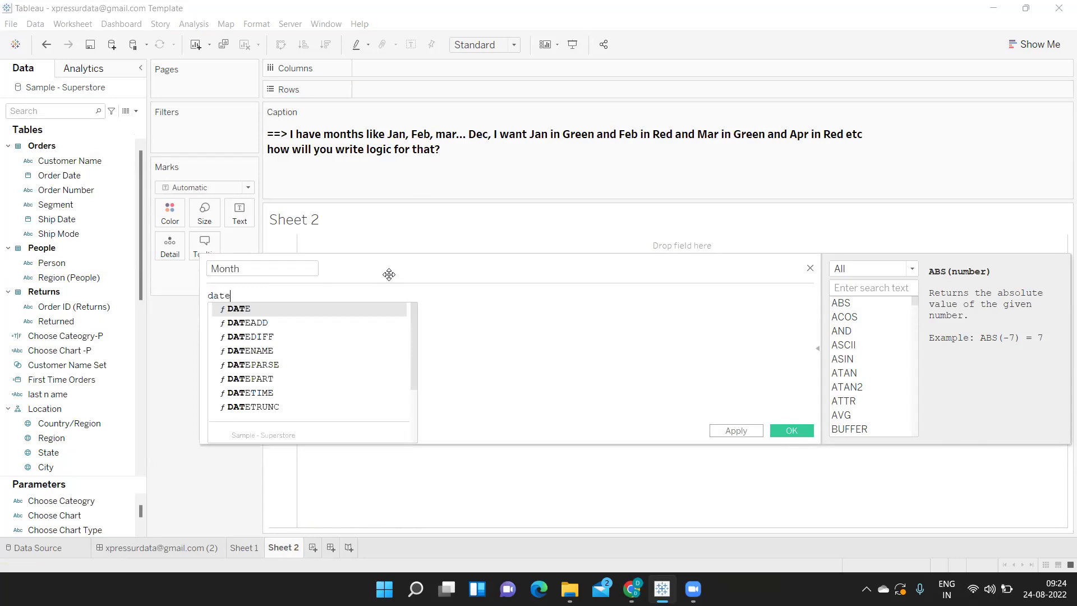
{"action": "key", "text": "Down"}
{"action": "key", "text": "Down"}
{"action": "key", "text": "Down"}
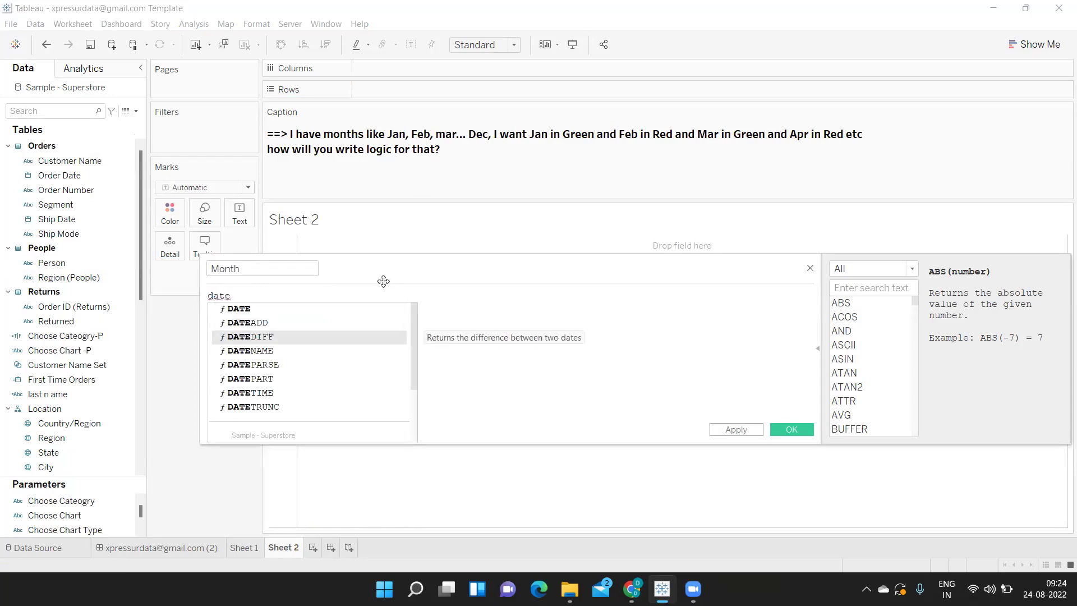
{"action": "key", "text": "Return"}
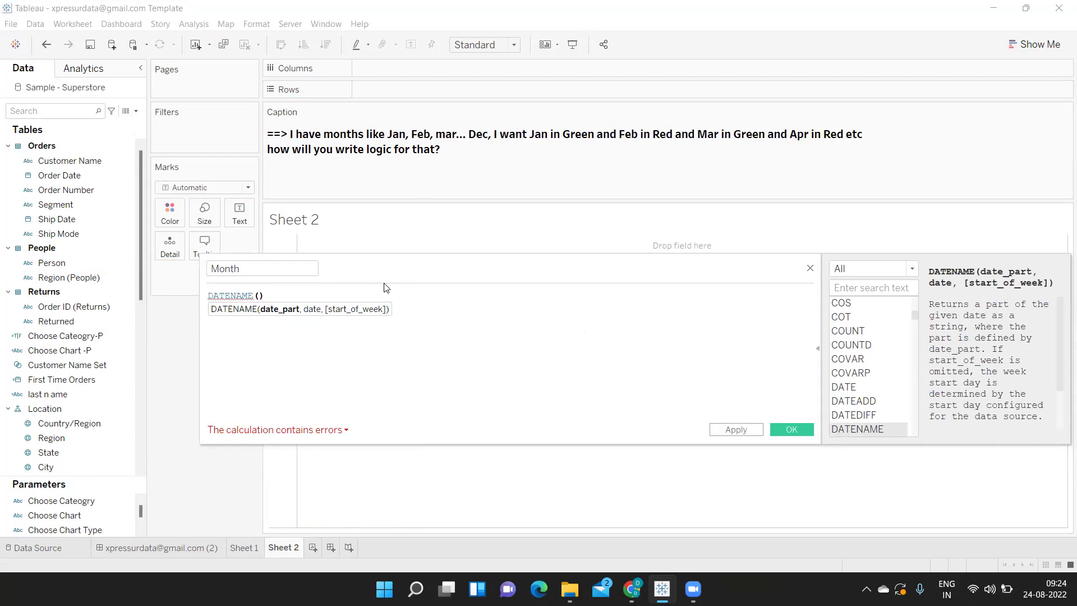
{"action": "type", "text": "'month'"}
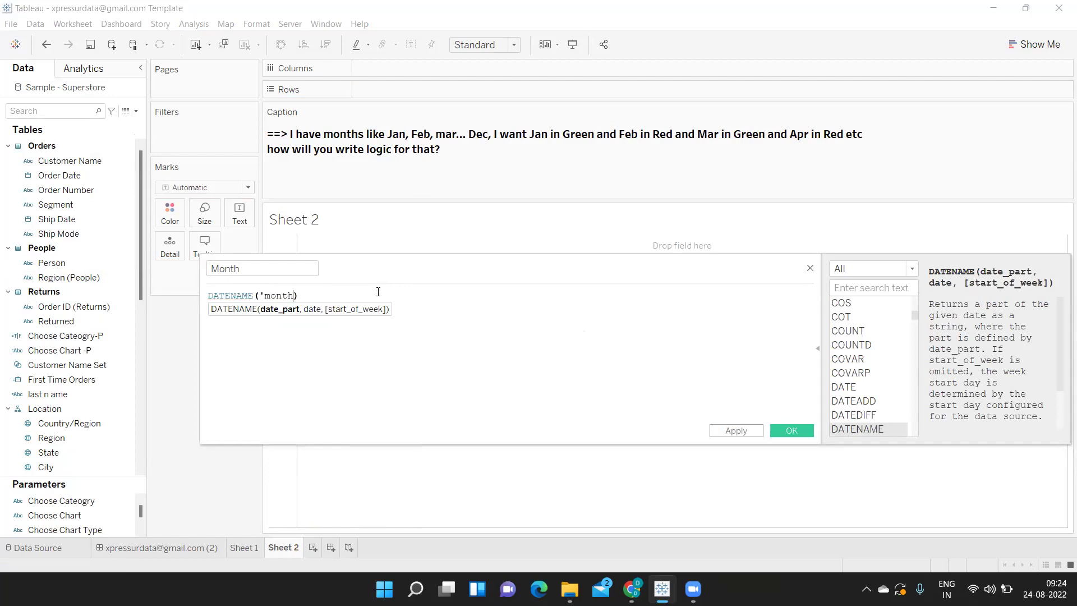
{"action": "type", "text": ",[Order Date]"}
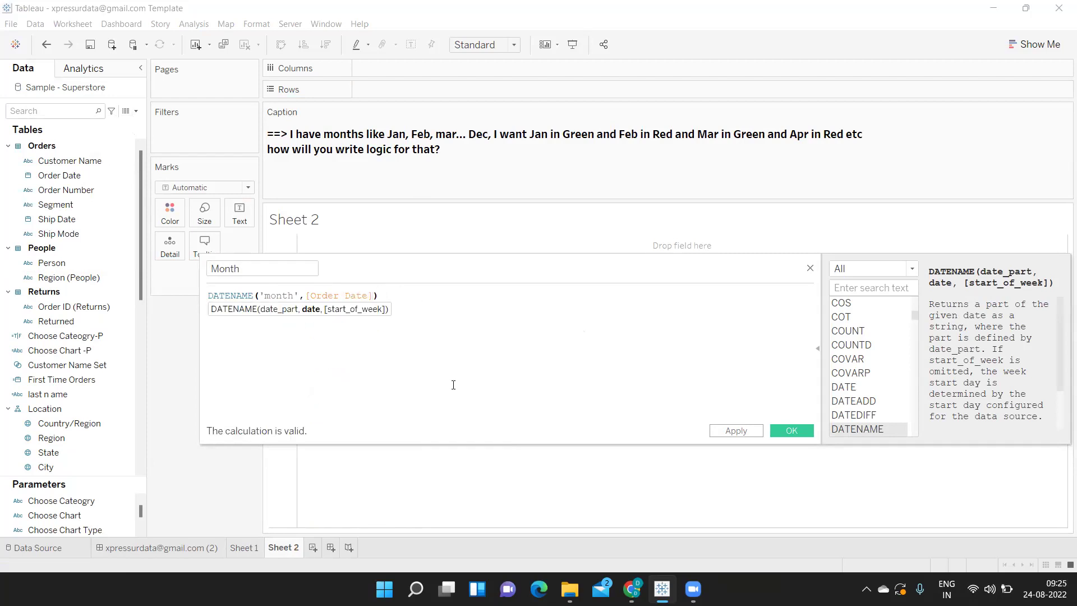
{"action": "left_click", "coordinate": [719, 431]}
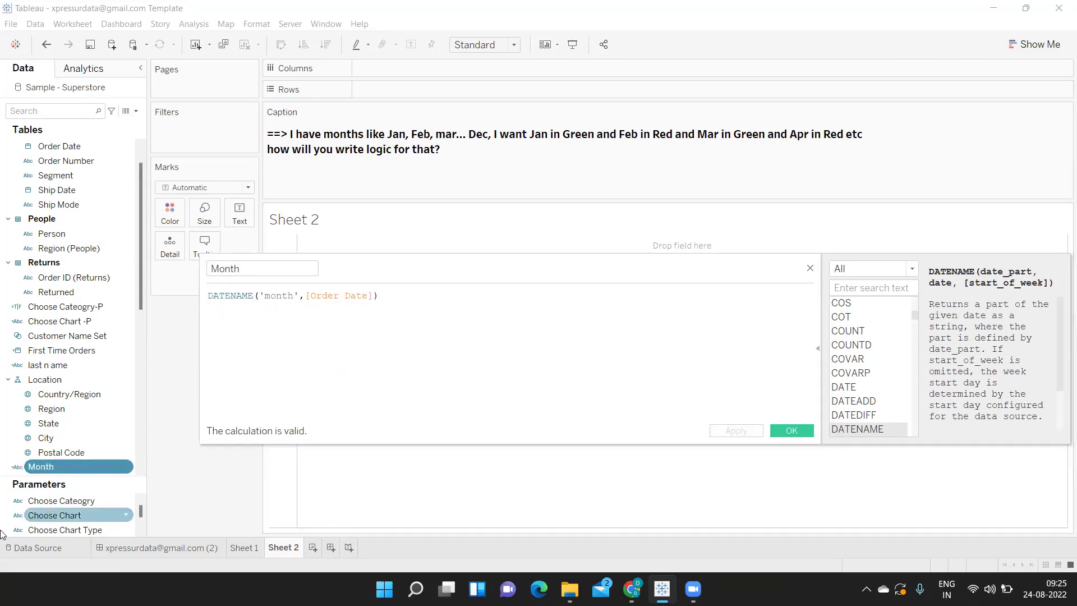
- Add the Month field to Rows and close its calculation editor
{"action": "left_click_drag", "start_coordinate": [41, 467], "coordinate": [385, 90]}
{"action": "left_click_drag", "start_coordinate": [437, 279], "coordinate": [627, 283]}
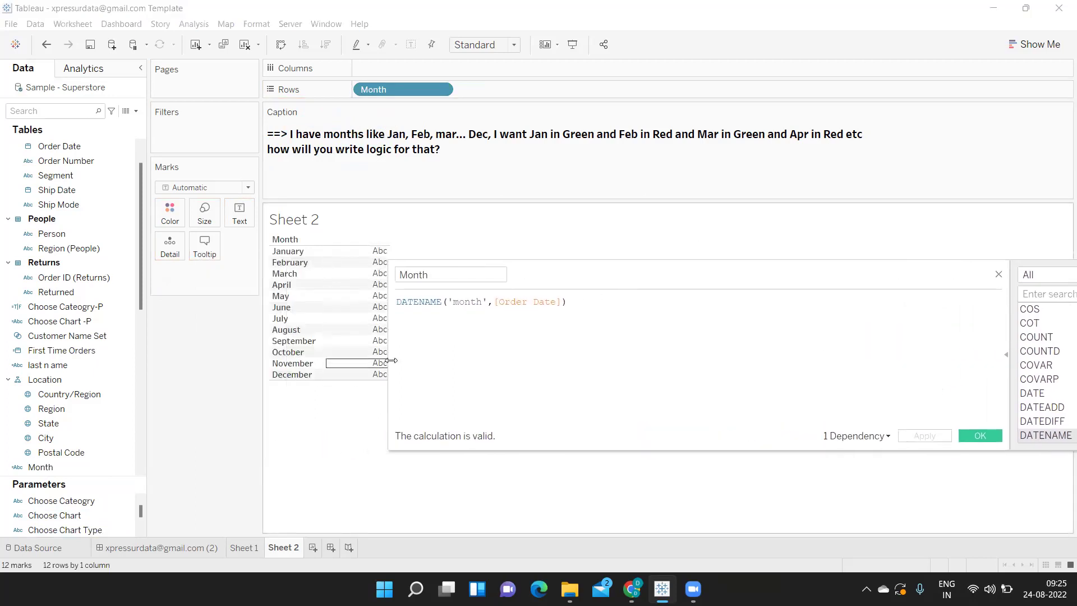
{"action": "left_click", "coordinate": [979, 439]}
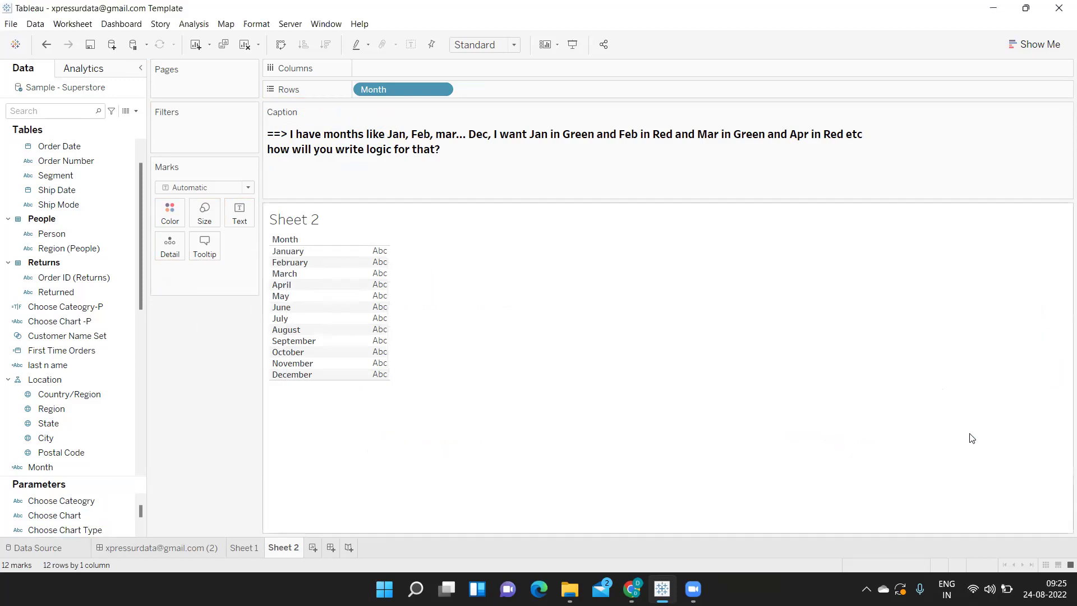
- Create another calculated field and name it Monthnumber
{"action": "left_click", "coordinate": [136, 110]}
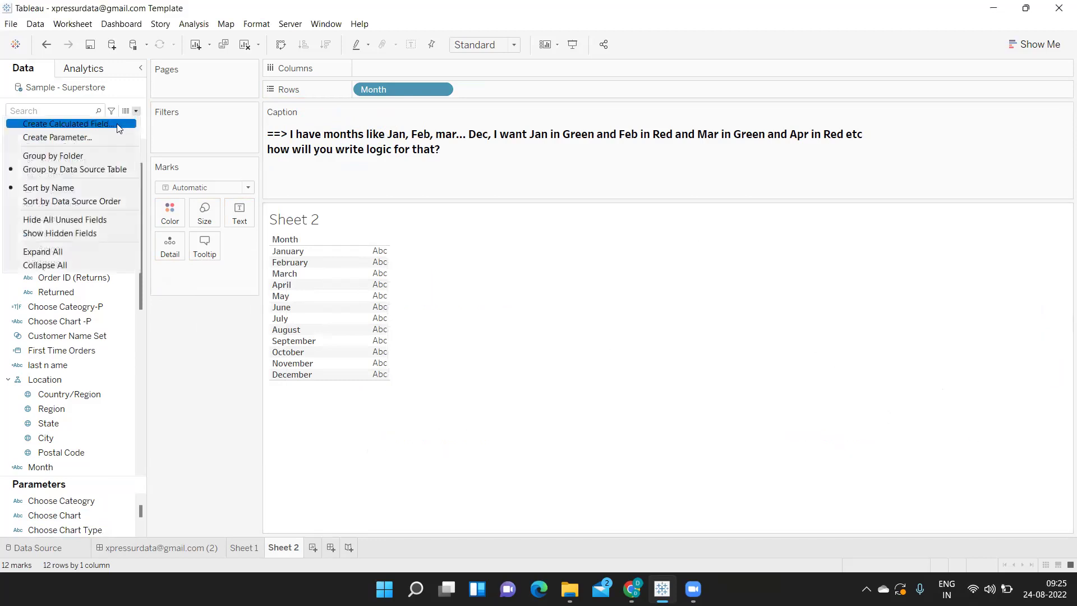
{"action": "left_click", "coordinate": [68, 121]}
{"action": "left_click", "coordinate": [477, 310]}
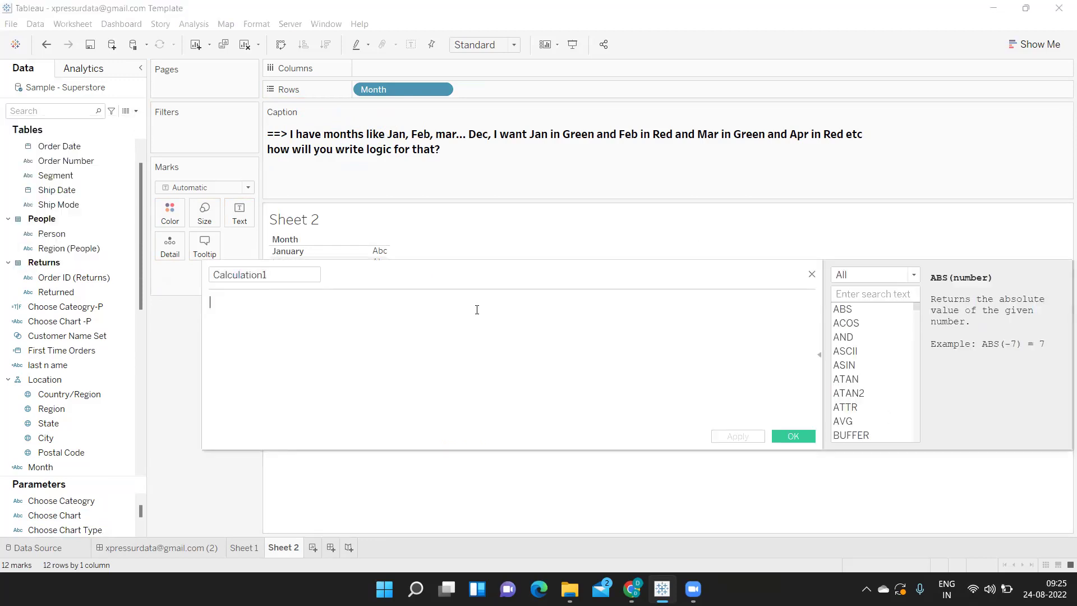
{"action": "type", "text": "Month"}
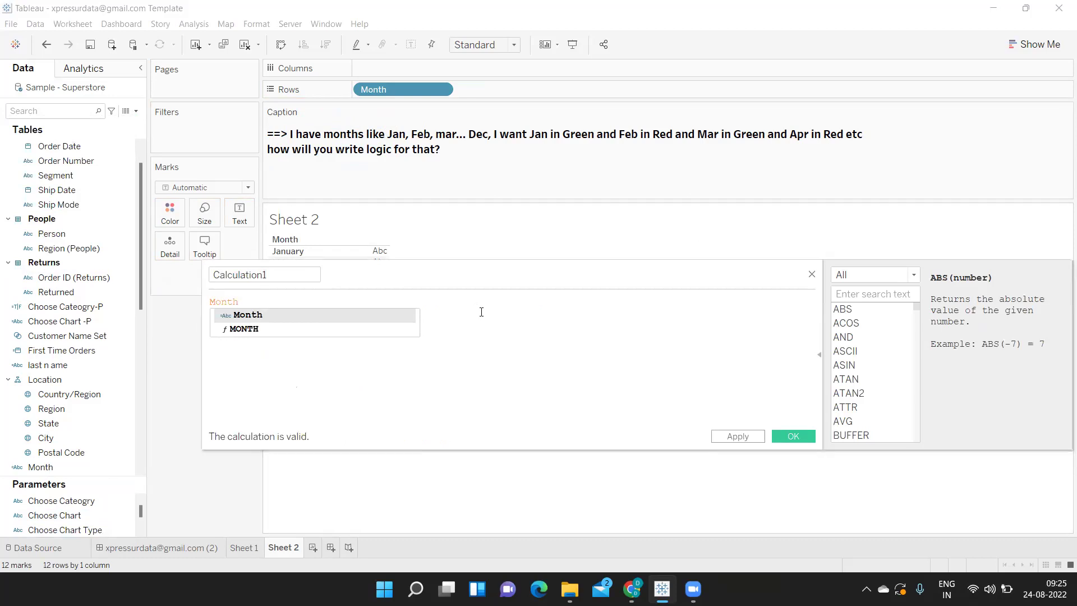
{"action": "left_click", "coordinate": [262, 275]}
{"action": "double_click", "coordinate": [262, 275]}
{"action": "type", "text": "Mont"}
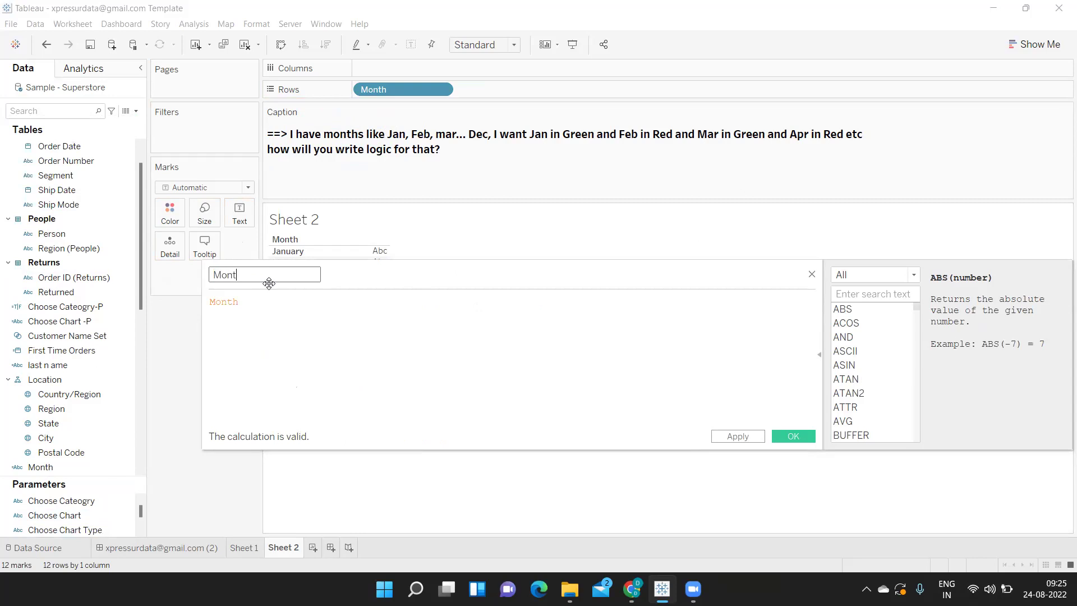
{"action": "type", "text": "hnumber"}
- Replace the text in the Monthnumber formula with the DATEPART function
{"action": "left_click_drag", "start_coordinate": [271, 301], "coordinate": [189, 306]}
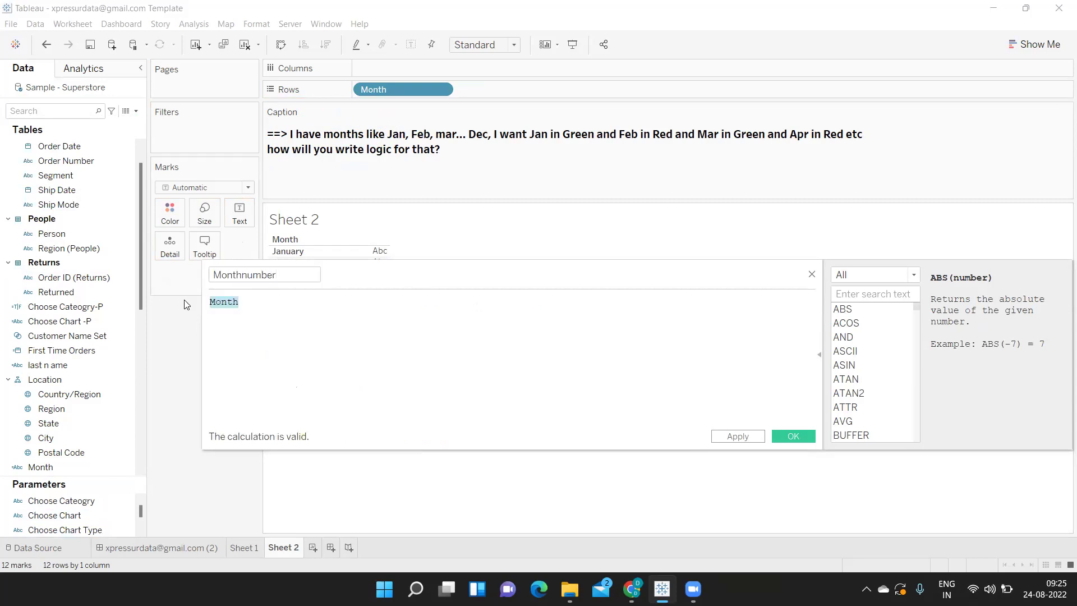
{"action": "type", "text": "date"}
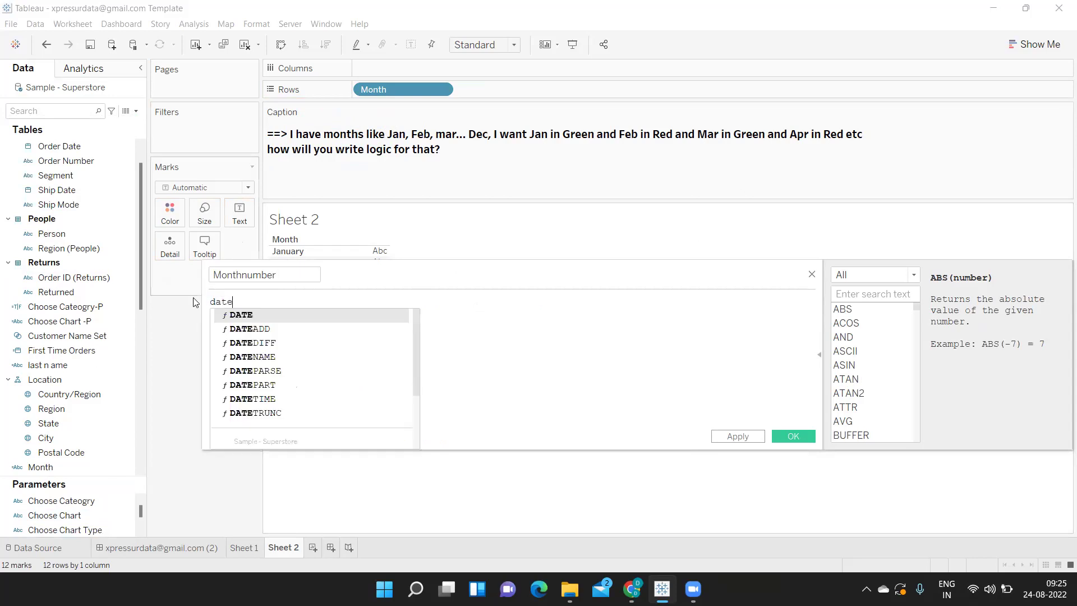
{"action": "key", "text": "Down"}
{"action": "key", "text": "Down"}
{"action": "key", "text": "Down"}
{"action": "key", "text": "Down"}
{"action": "key", "text": "Down"}
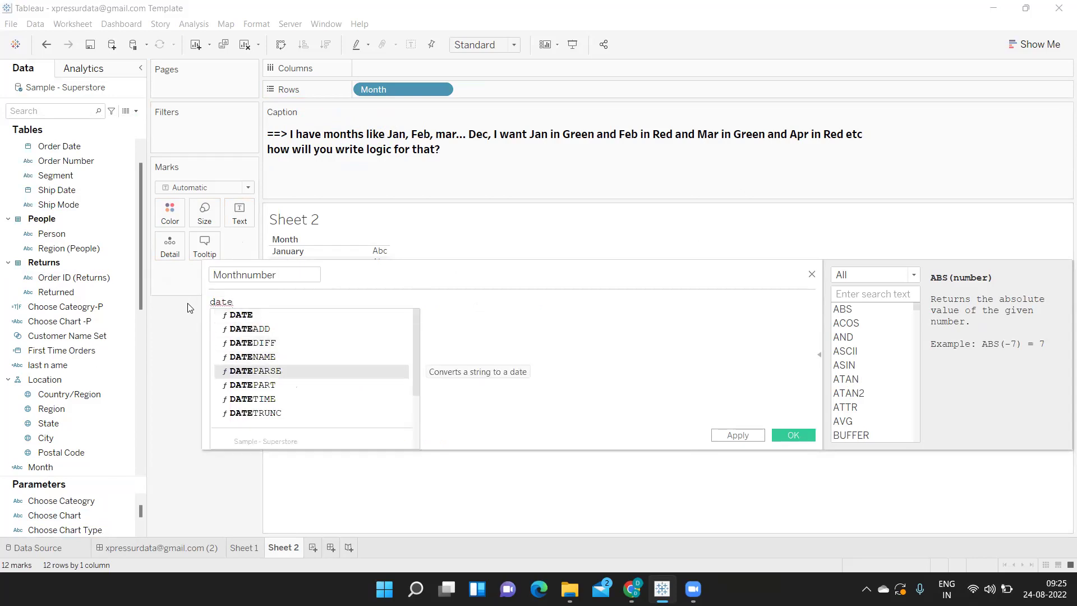
{"action": "key", "text": "Return"}
- Complete the formula as DATEPART('month',[Order Date]) and apply the calculation
{"action": "type", "text": "mon"}
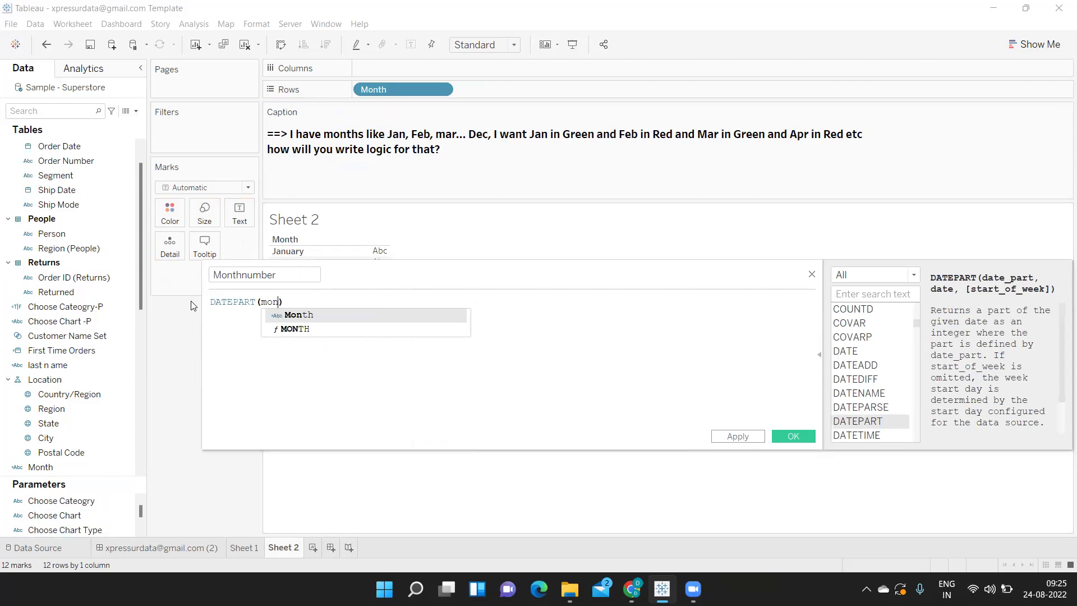
{"action": "key", "text": "Down"}
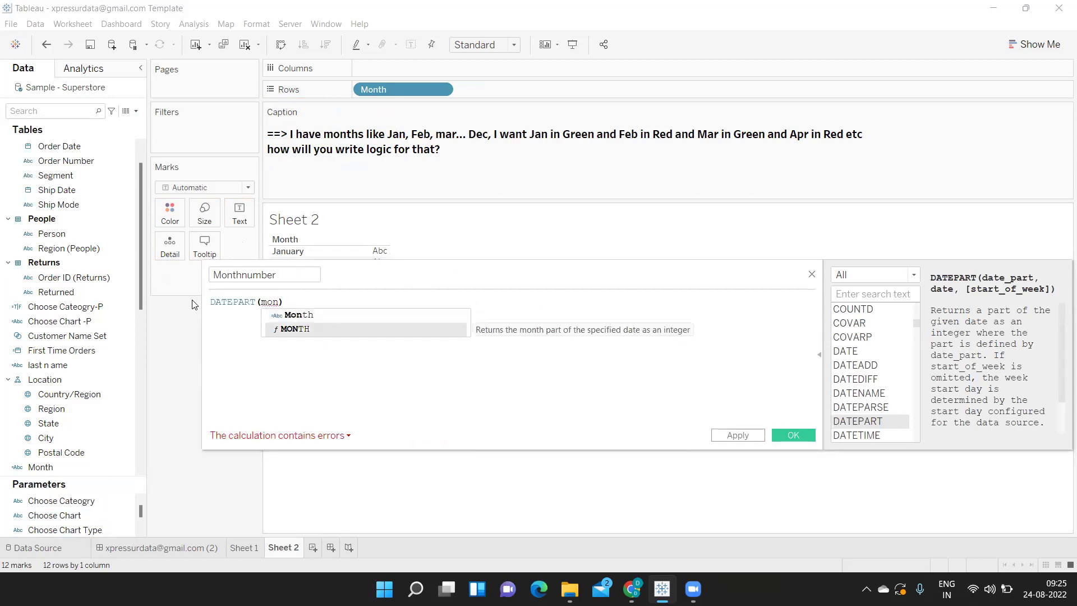
{"action": "key", "text": "BackSpace"}
{"action": "key", "text": "BackSpace"}
{"action": "key", "text": "BackSpace"}
{"action": "type", "text": "'month"}
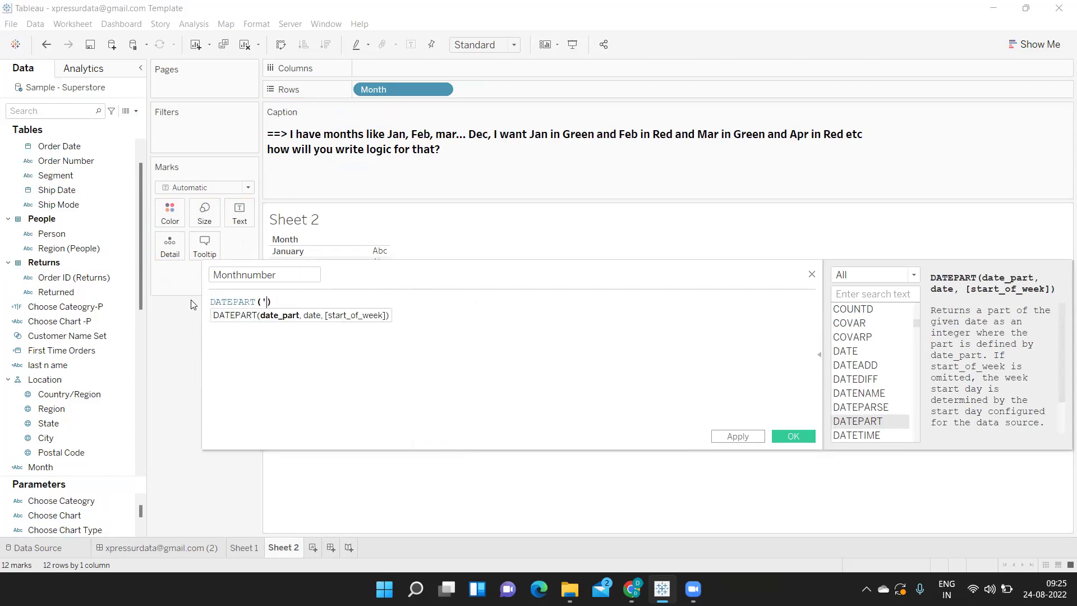
{"action": "type", "text": "',or"}
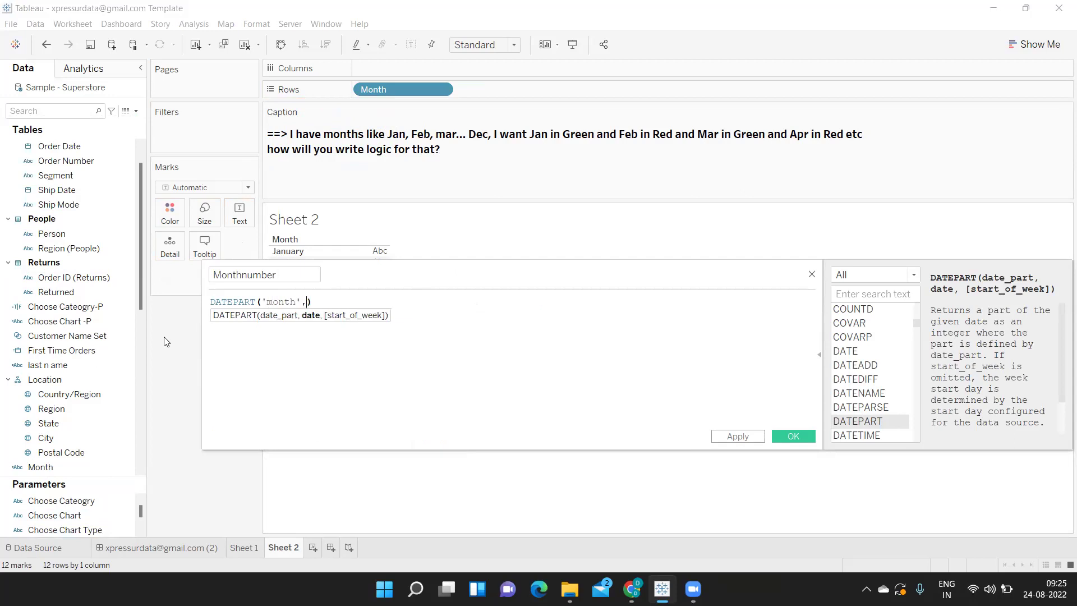
{"action": "key", "text": "Return"}
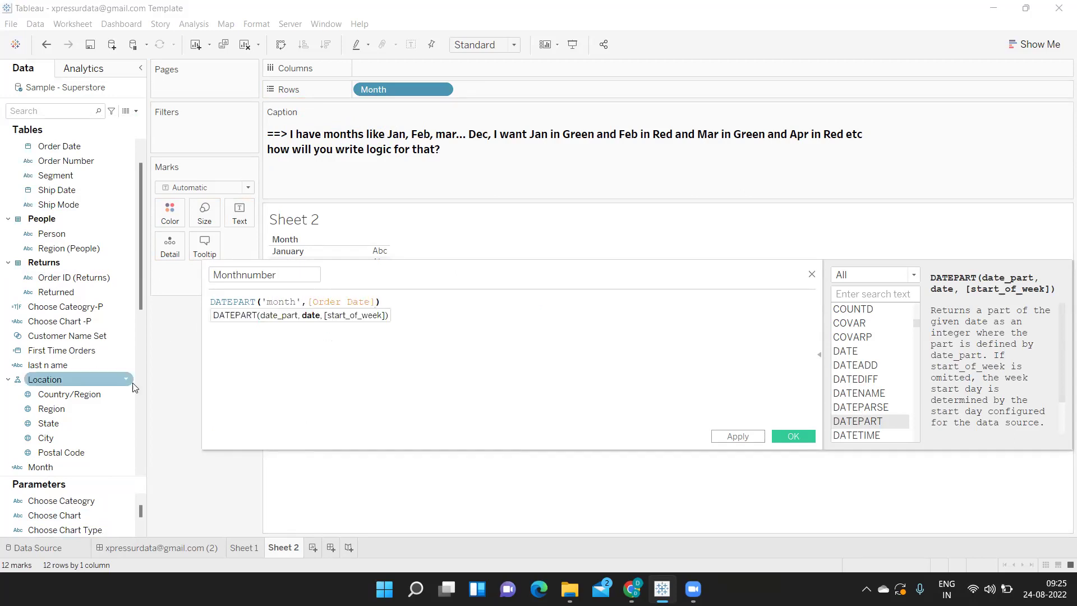
{"action": "double_click", "coordinate": [280, 301]}
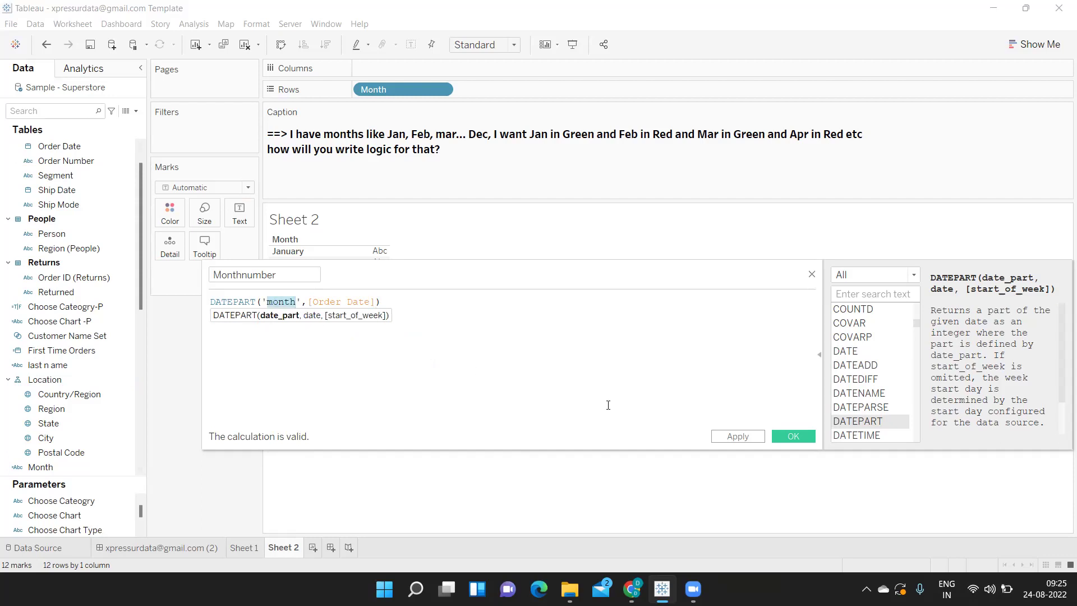
{"action": "left_click", "coordinate": [740, 437]}
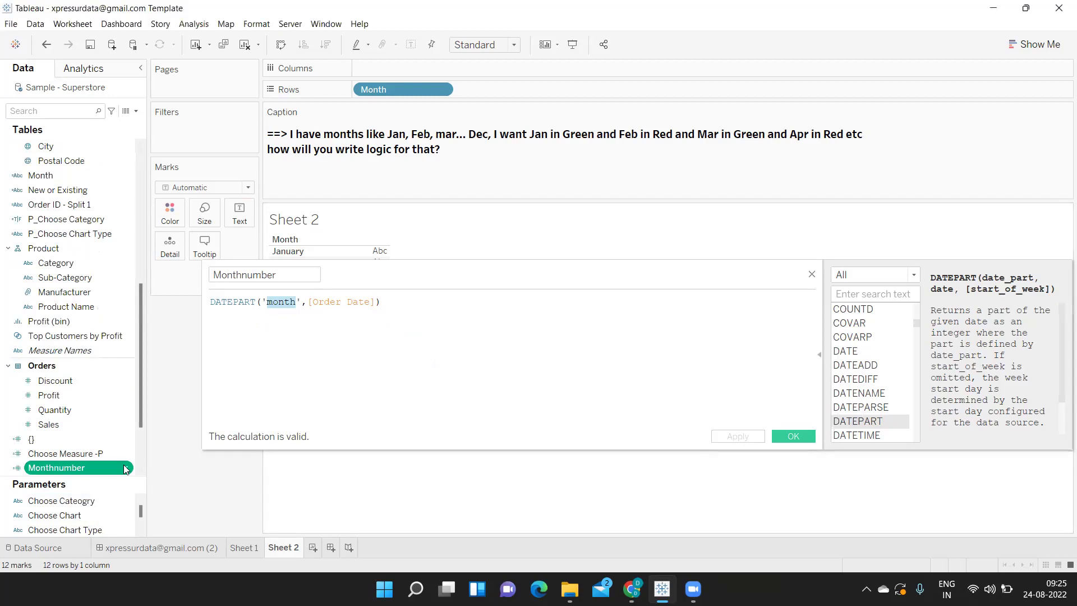
- Convert Monthnumber to a dimension and add it to Rows after Month
{"action": "right_click", "coordinate": [124, 468]}
{"action": "left_click", "coordinate": [168, 357]}
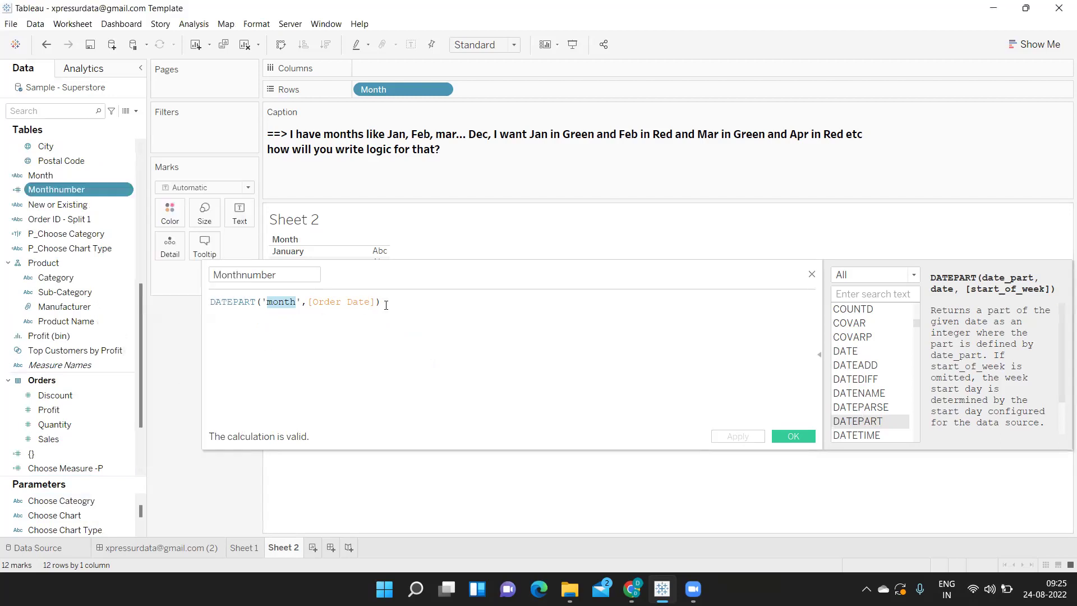
{"action": "left_click", "coordinate": [819, 356]}
{"action": "left_click_drag", "start_coordinate": [402, 269], "coordinate": [727, 338]}
{"action": "left_click_drag", "start_coordinate": [56, 189], "coordinate": [505, 89]}
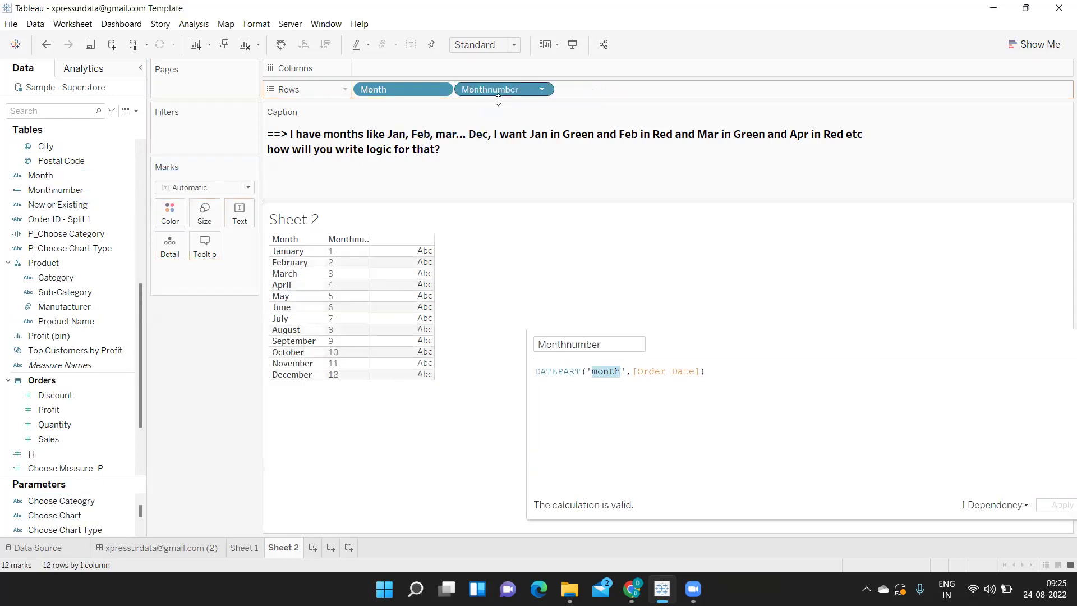
{"action": "left_click_drag", "start_coordinate": [346, 250], "coordinate": [349, 375]}
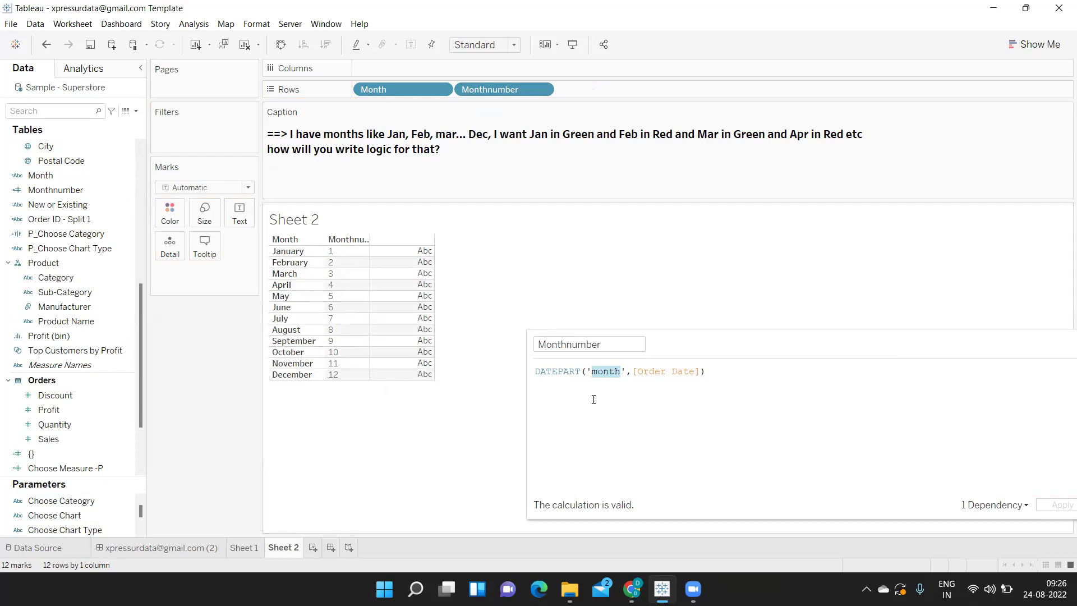
{"action": "left_click_drag", "start_coordinate": [752, 357], "coordinate": [689, 283]}
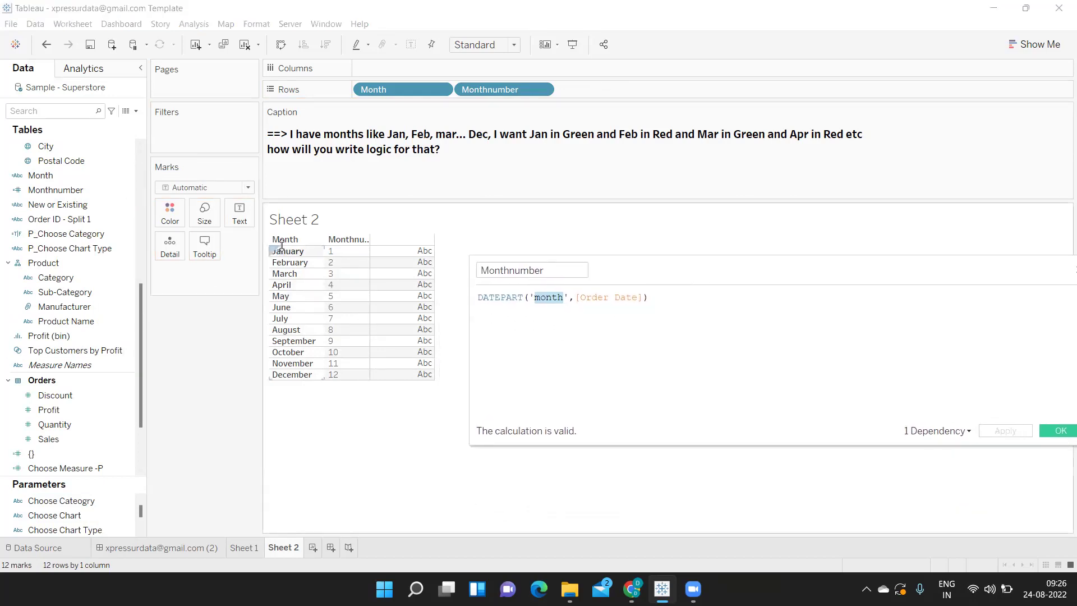
- Close the Monthnumber calculation and create a new calculated field named Month Format
{"action": "left_click_drag", "start_coordinate": [907, 282], "coordinate": [849, 281]}
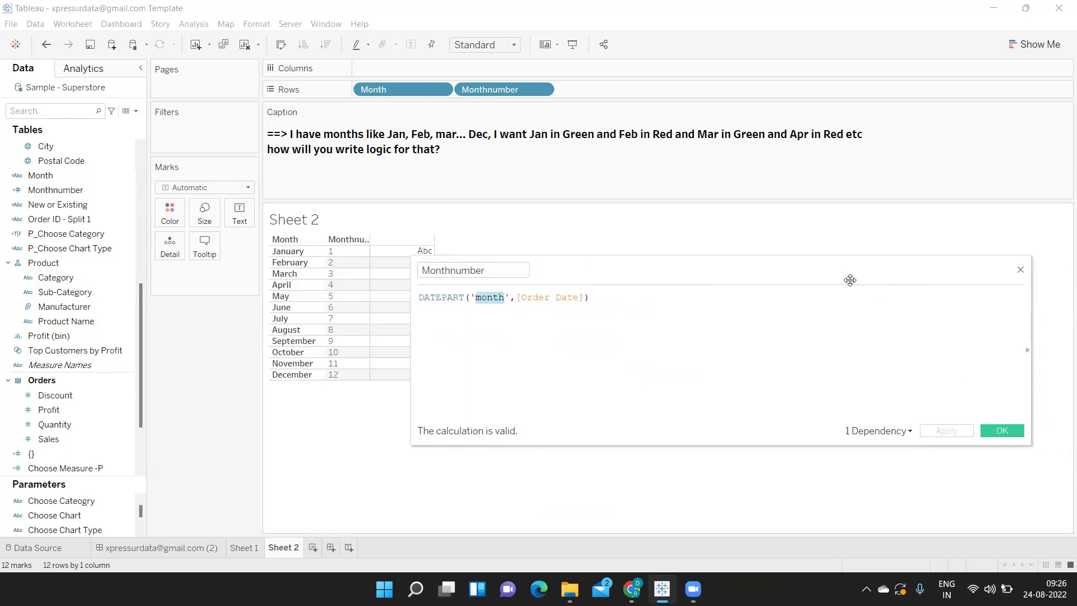
{"action": "left_click", "coordinate": [1002, 431]}
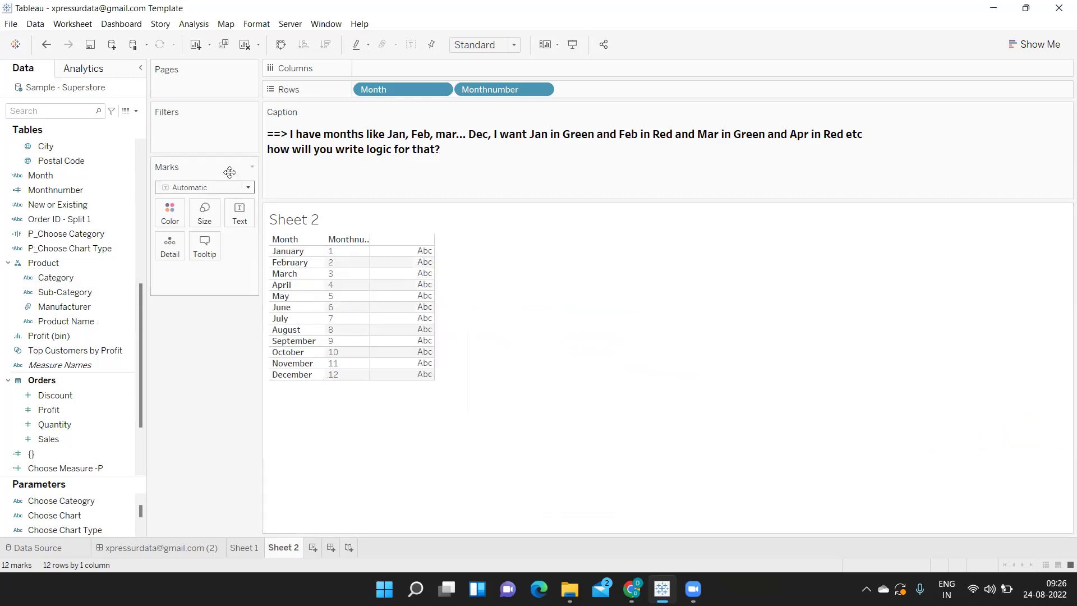
{"action": "left_click", "coordinate": [137, 115]}
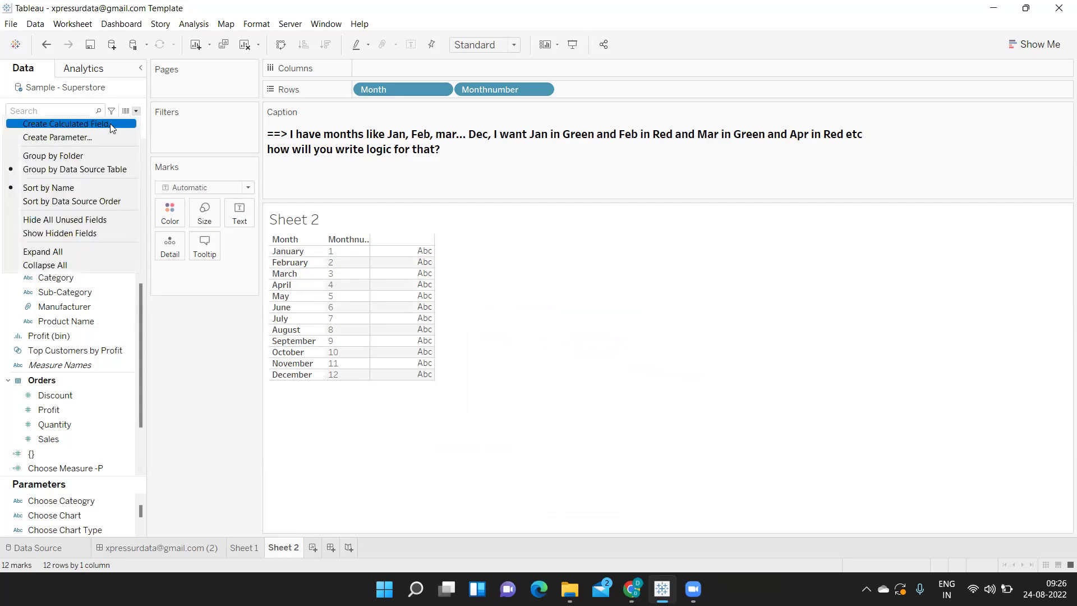
{"action": "left_click", "coordinate": [39, 122]}
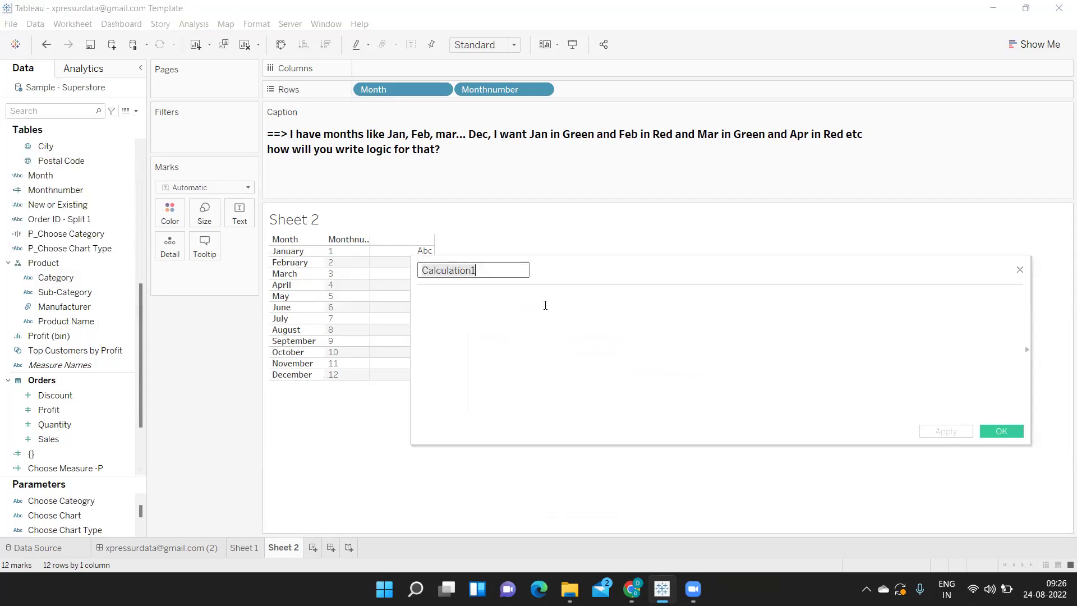
{"action": "type", "text": "Month Format"}
{"action": "left_click", "coordinate": [541, 316]}
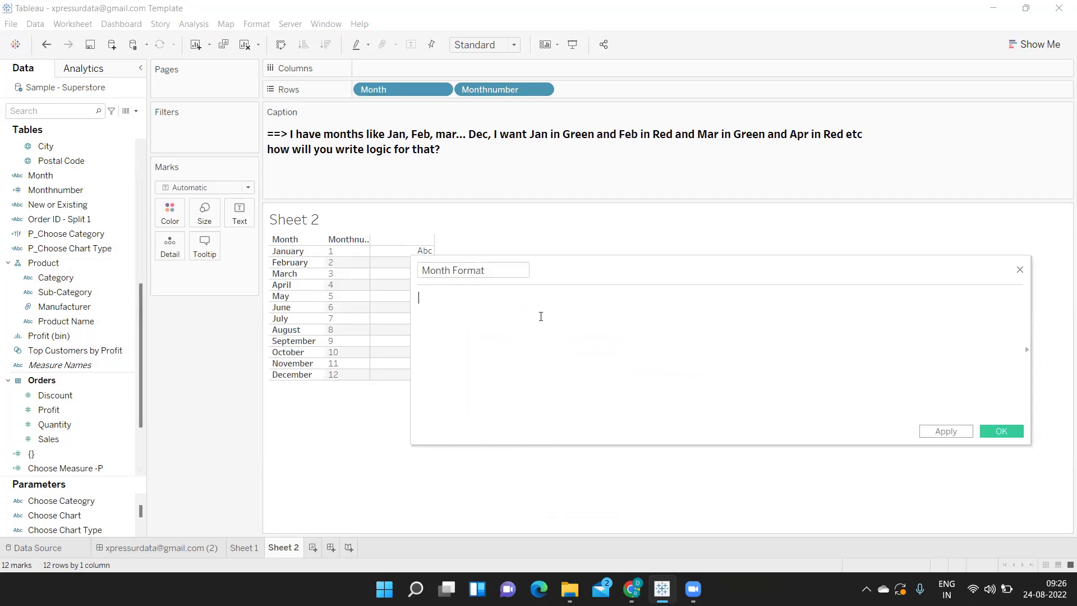
- Start the Month Format formula with CASE [Month] and the branch WHEN 'January' THEN 1
{"action": "type", "text": "ca"}
{"action": "key", "text": "Return"}
{"action": "type", "text": "mon"}
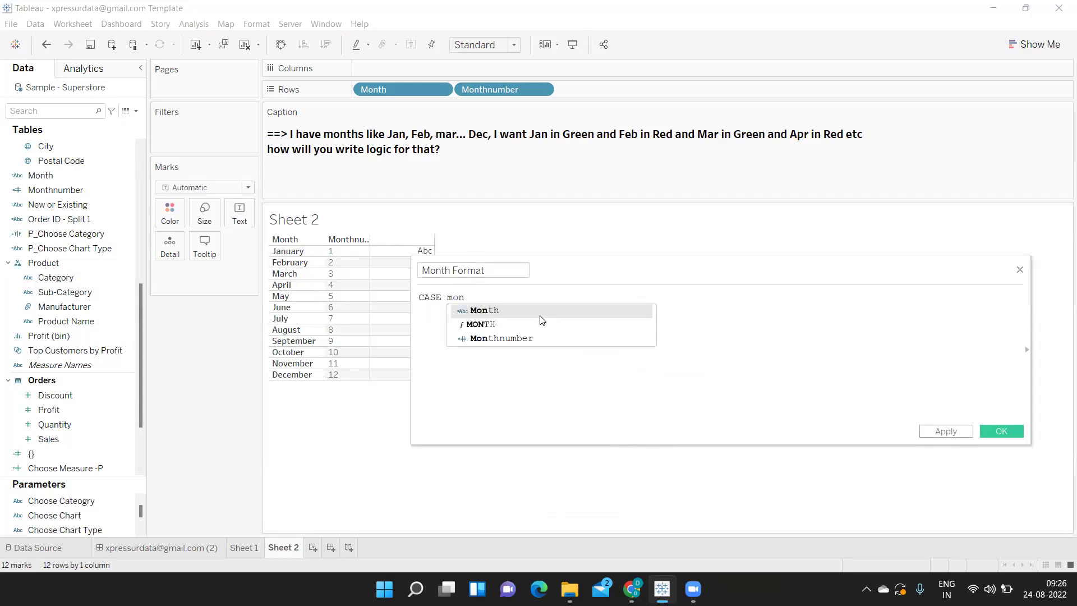
{"action": "key", "text": "Return"}
{"action": "key", "text": "Return"}
{"action": "type", "text": "w"}
{"action": "key", "text": "Return"}
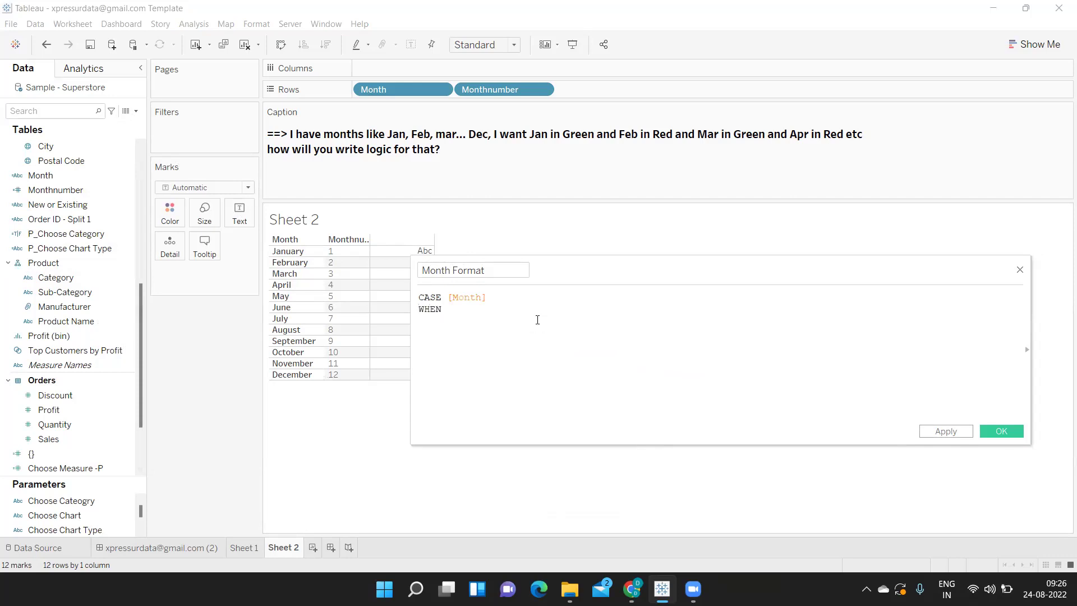
{"action": "type", "text": "'January' THEN"}
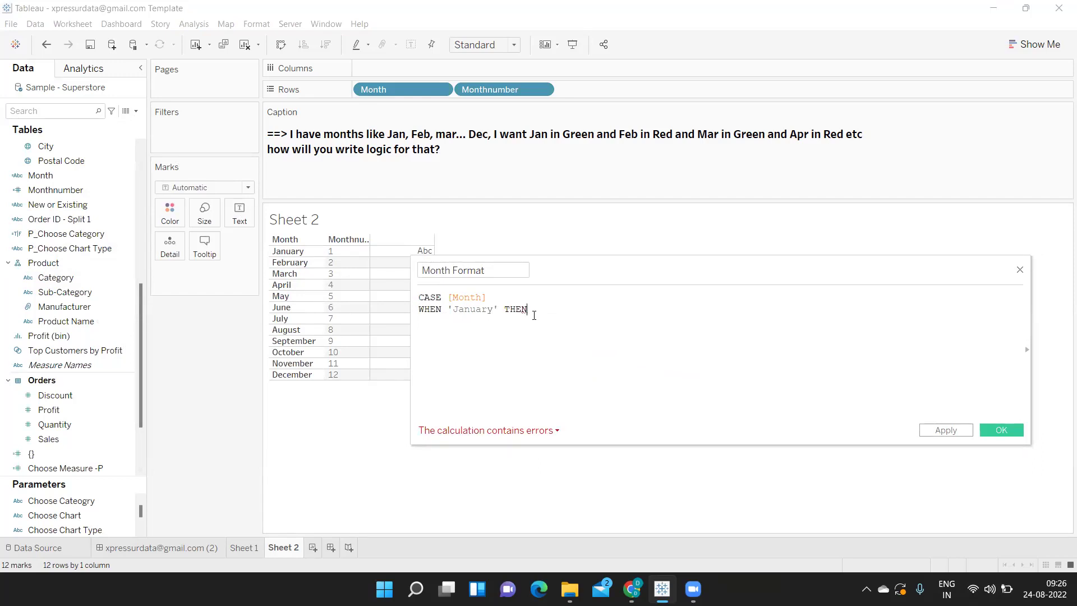
{"action": "type", "text": "1"}
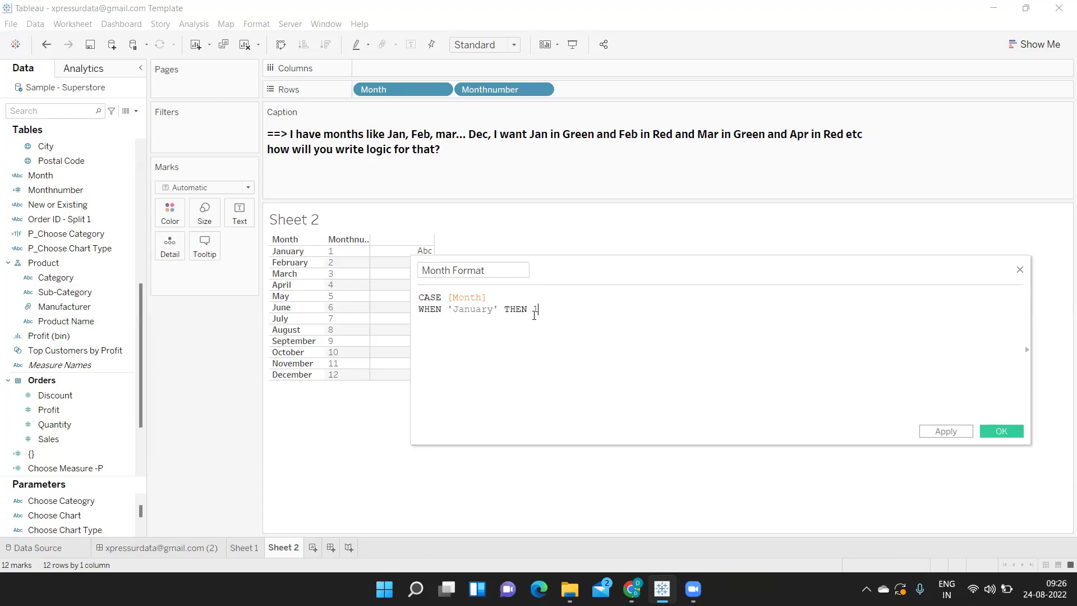
- Add a second branch to the formula: WHEN 'February' THEN 0
{"action": "key", "text": "Return"}
{"action": "type", "text": "wh"}
{"action": "key", "text": "Return"}
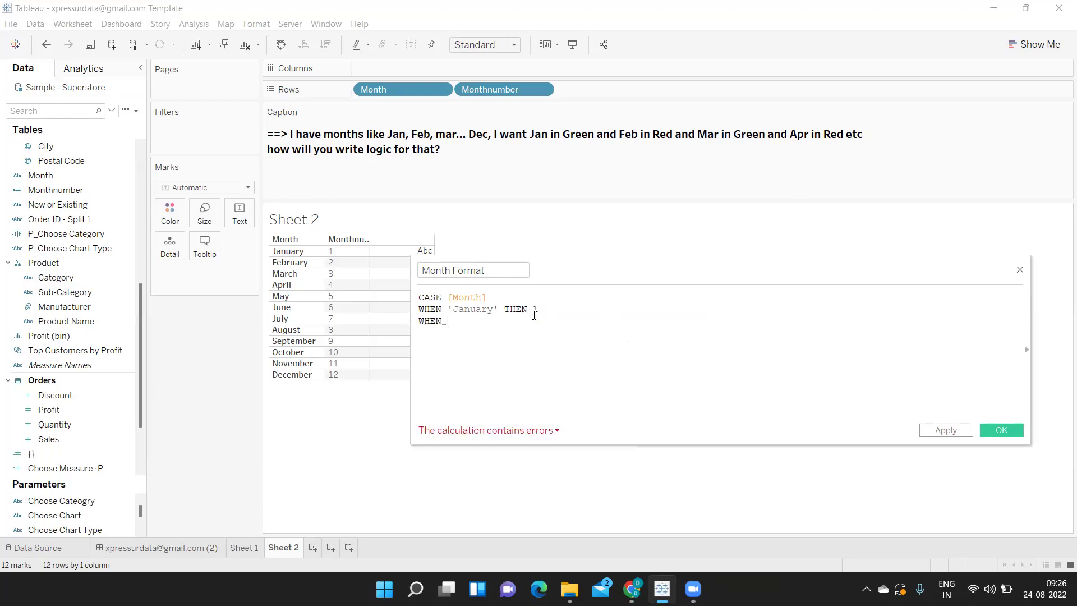
{"action": "type", "text": "'February"}
{"action": "key", "text": "BackSpace"}
{"action": "type", "text": "y' THEN"}
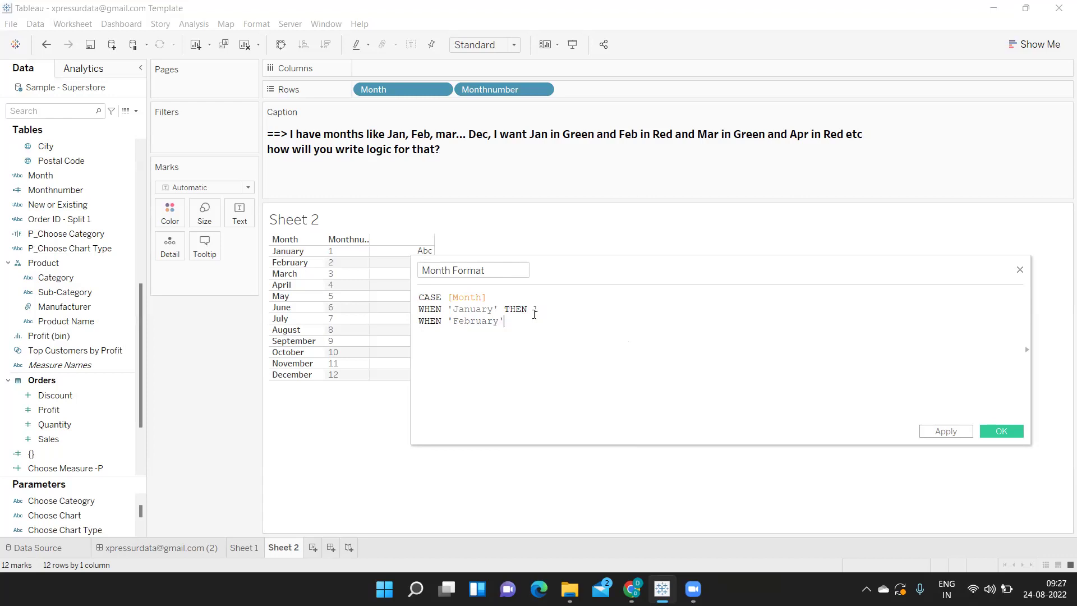
{"action": "type", "text": " 0"}
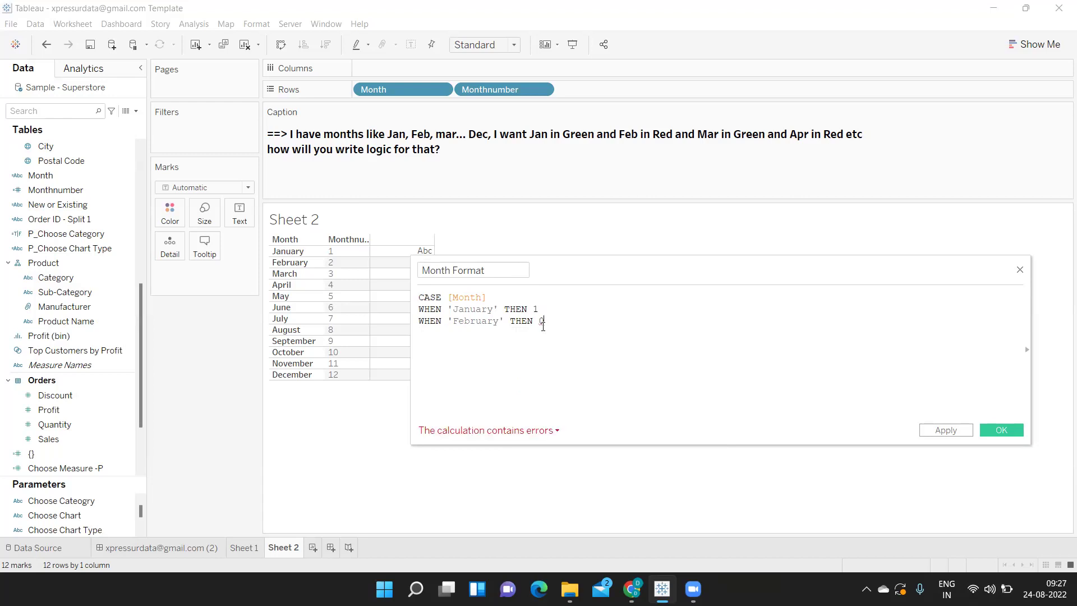
- Duplicate the two WHEN lines below and change the copied months to March and April
{"action": "left_click_drag", "start_coordinate": [559, 320], "coordinate": [418, 313]}
{"action": "key", "text": "ctrl+c"}
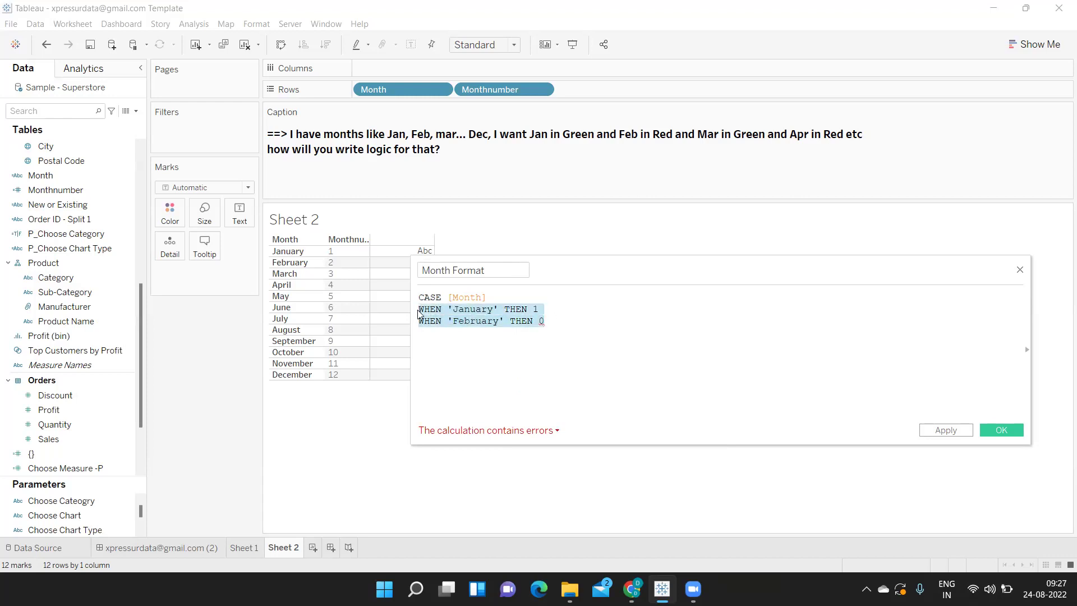
{"action": "left_click", "coordinate": [424, 334]}
{"action": "key", "text": "Return"}
{"action": "key", "text": "ctrl+v"}
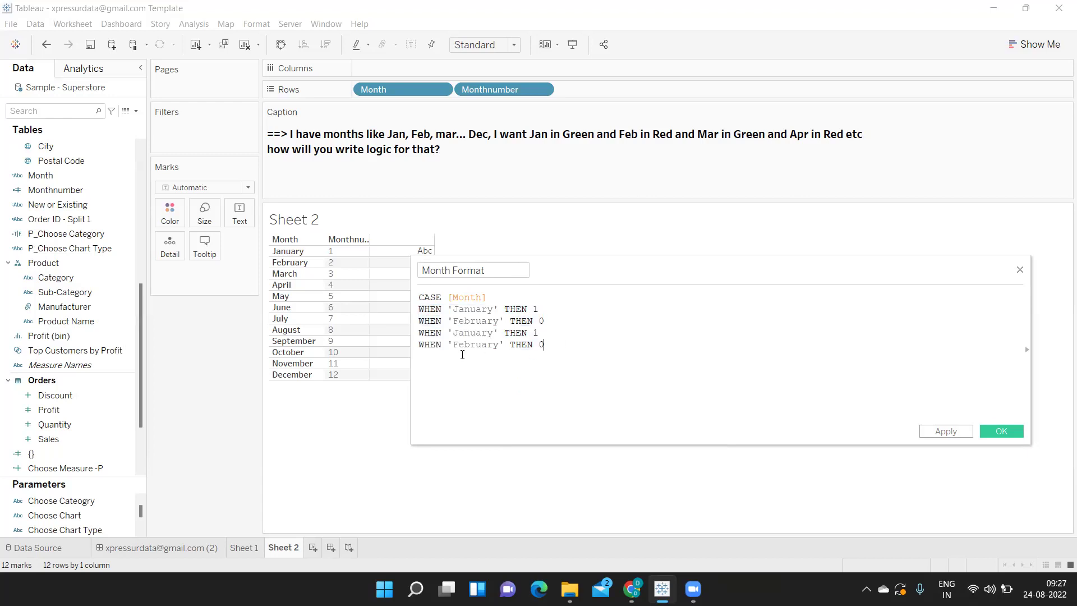
{"action": "double_click", "coordinate": [481, 333]}
{"action": "type", "text": "March"}
{"action": "double_click", "coordinate": [476, 345]}
{"action": "type", "text": "April"}
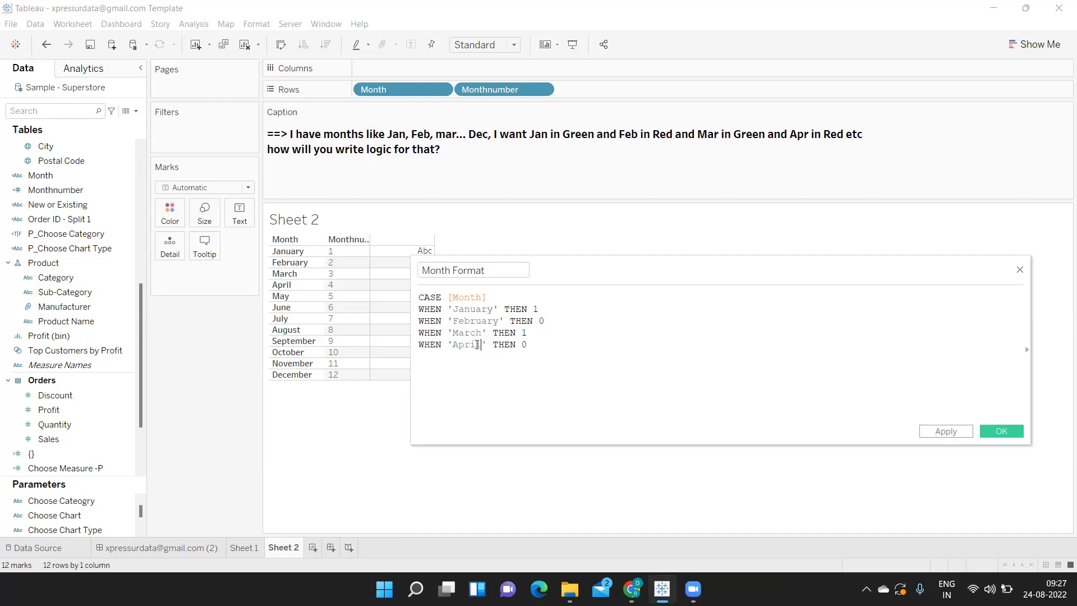
- Close the CASE statement with END on a new line
{"action": "left_click", "coordinate": [567, 355]}
{"action": "key", "text": "Return"}
{"action": "type", "text": "END"}
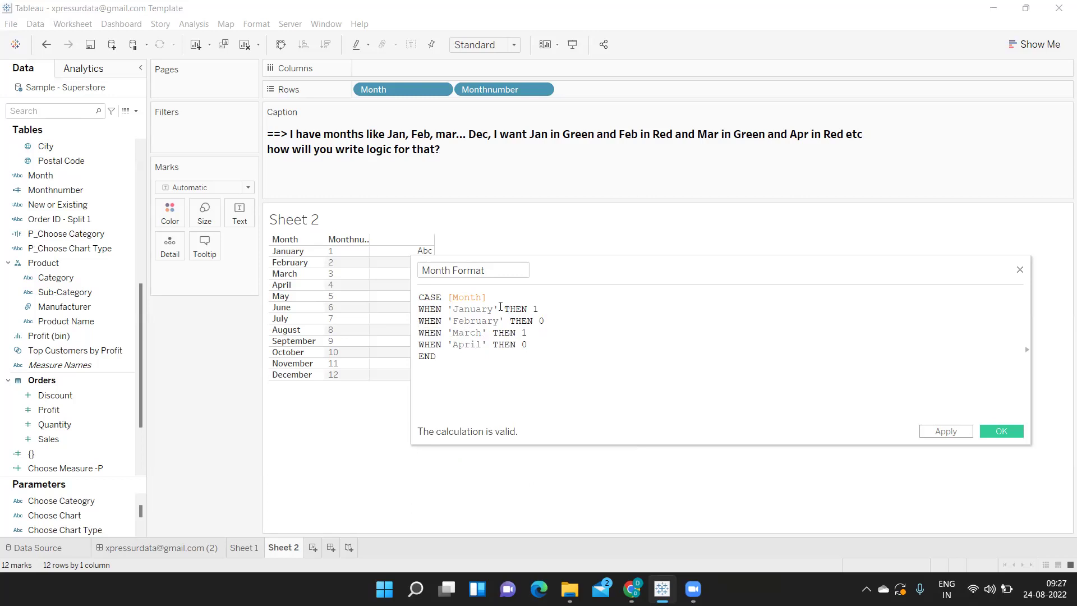
- Try "Green" as the value returned for January, and set it back to 1
{"action": "double_click", "coordinate": [540, 308]}
{"action": "left_click_drag", "start_coordinate": [548, 321], "coordinate": [533, 321]}
{"action": "left_click", "coordinate": [534, 309]}
{"action": "key", "text": "Delete"}
{"action": "type", "text": "\"Green\""}
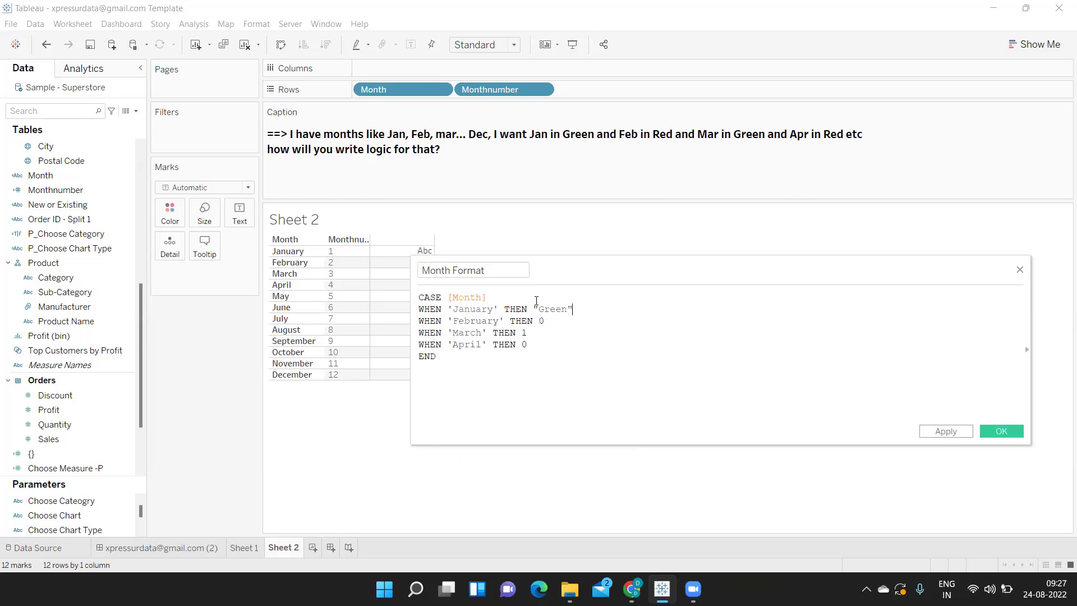
{"action": "left_click_drag", "start_coordinate": [573, 310], "coordinate": [542, 310]}
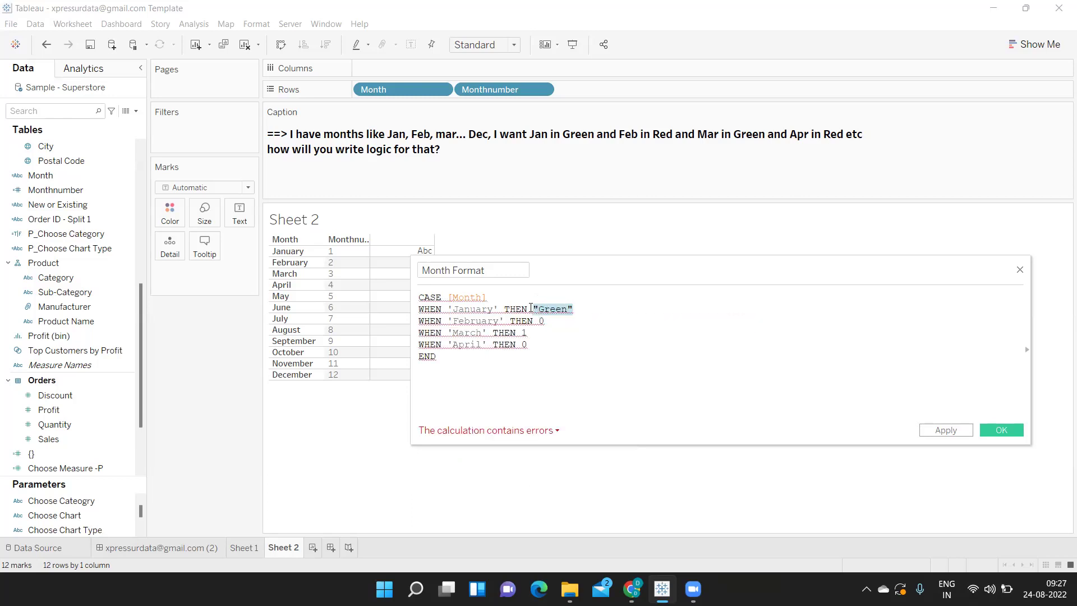
{"action": "type", "text": "1"}
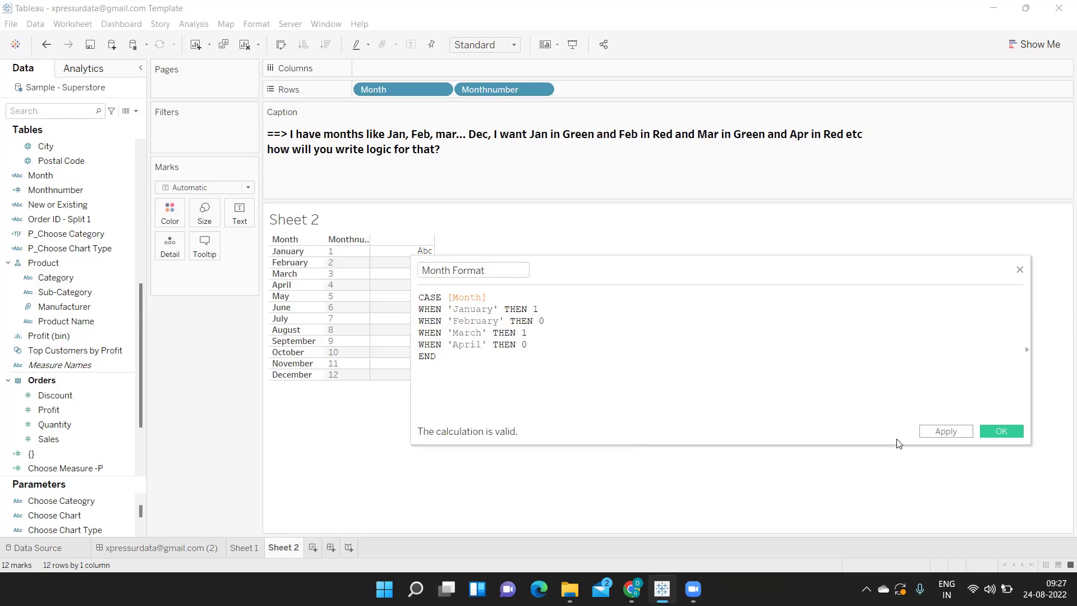
- Apply the Month Format calculation, convert it to a dimension and assign it to Color
{"action": "left_click", "coordinate": [931, 434]}
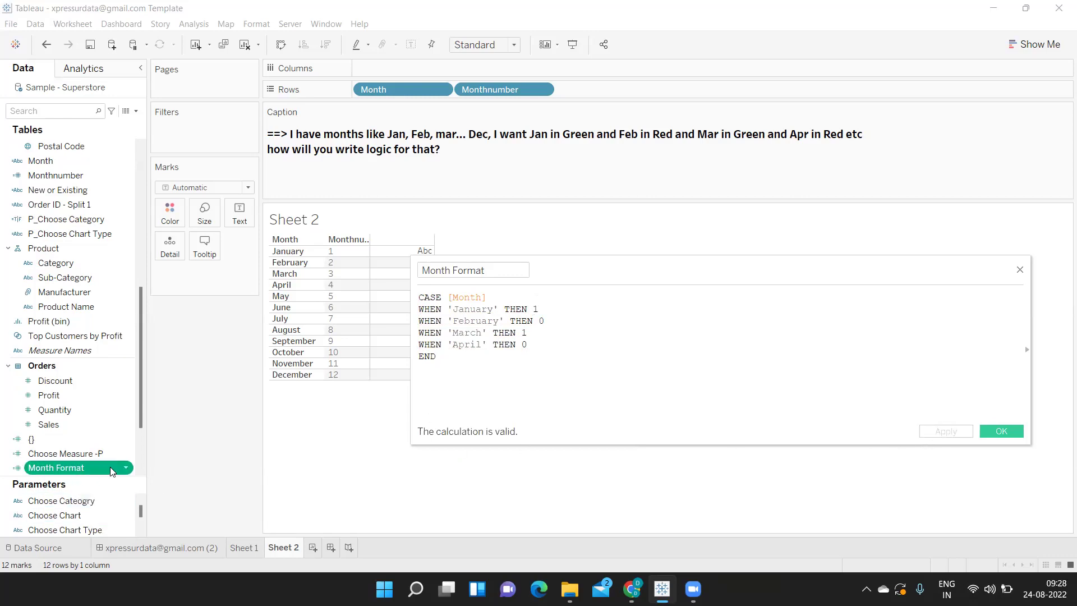
{"action": "left_click_drag", "start_coordinate": [84, 473], "coordinate": [71, 435]}
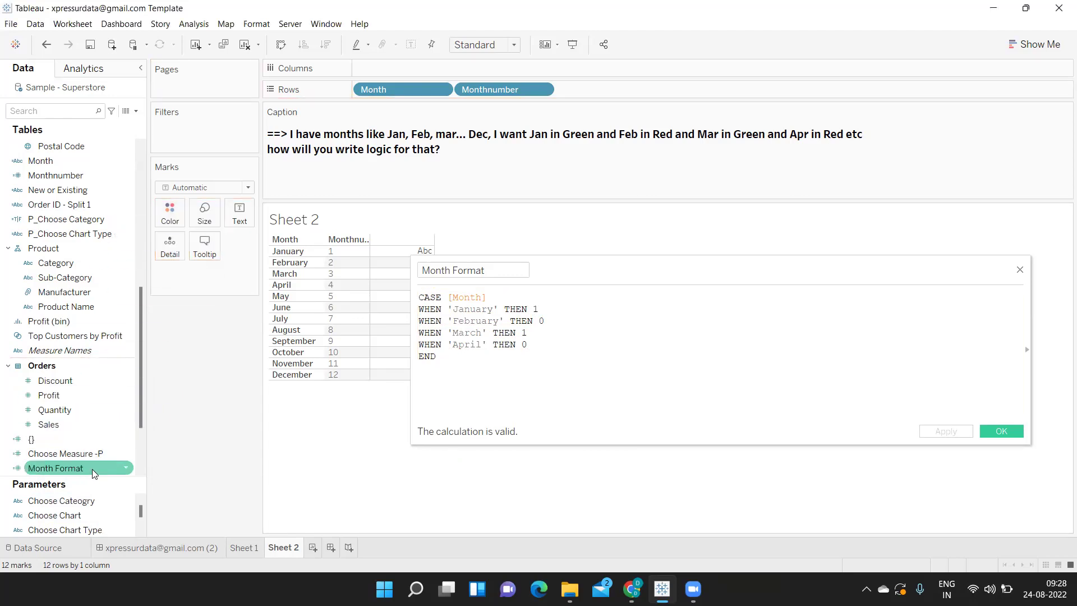
{"action": "left_click", "coordinate": [126, 468]}
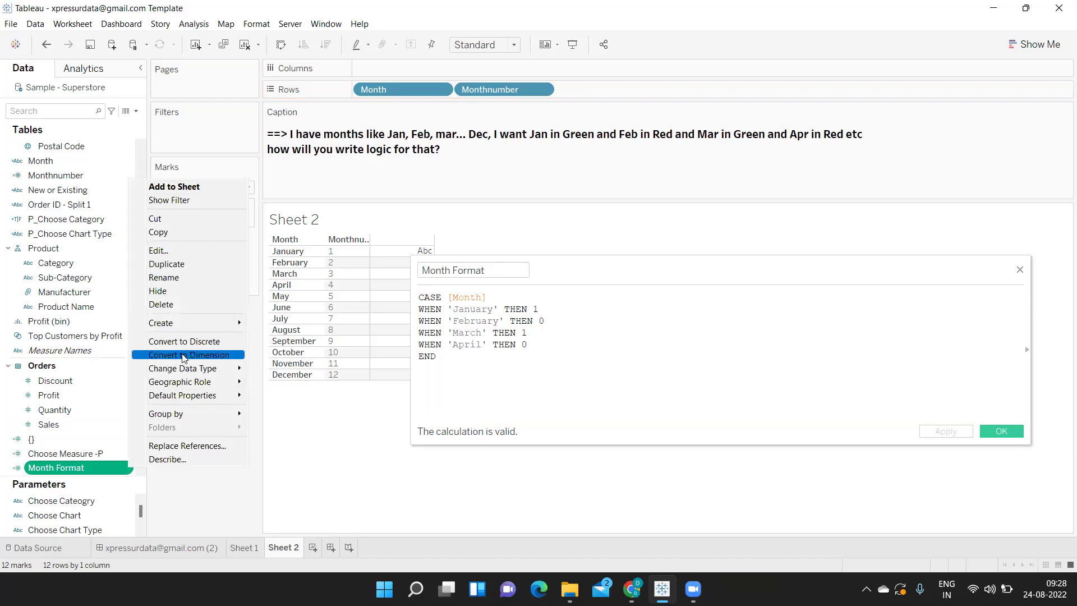
{"action": "left_click", "coordinate": [187, 355]}
{"action": "left_click_drag", "start_coordinate": [30, 175], "coordinate": [156, 222]}
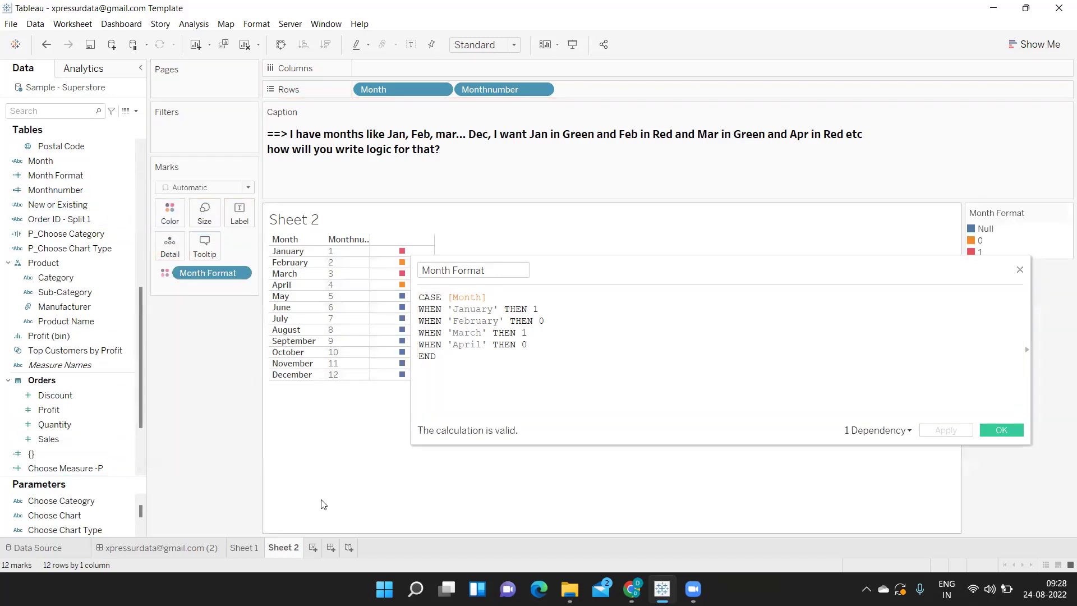
- Show Month Format as text beside each month to check its values, and move it back to Color
{"action": "left_click_drag", "start_coordinate": [200, 271], "coordinate": [239, 216]}
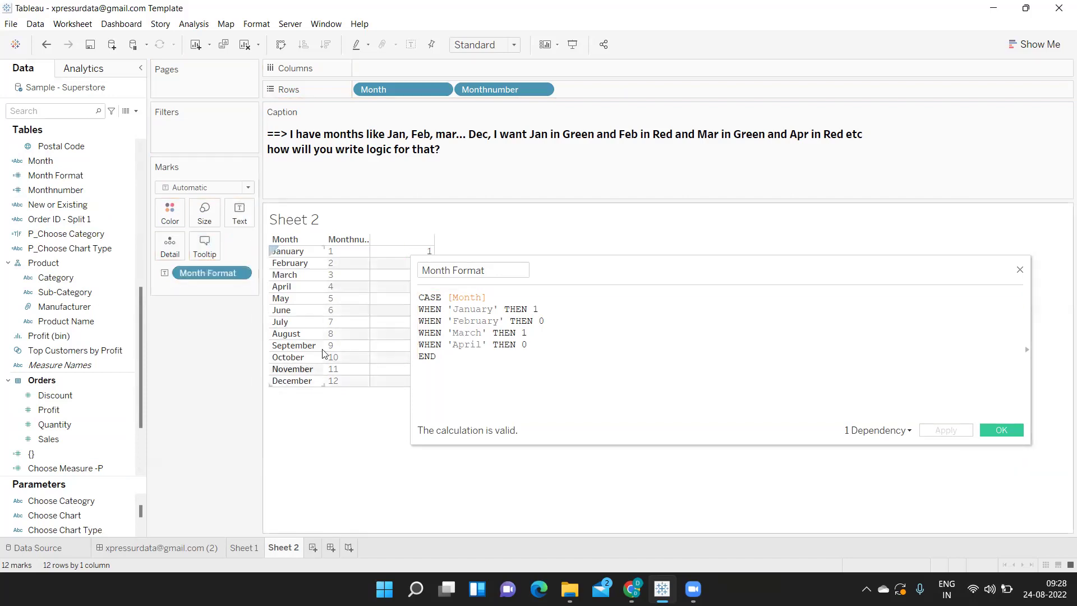
{"action": "left_click_drag", "start_coordinate": [565, 275], "coordinate": [665, 350]}
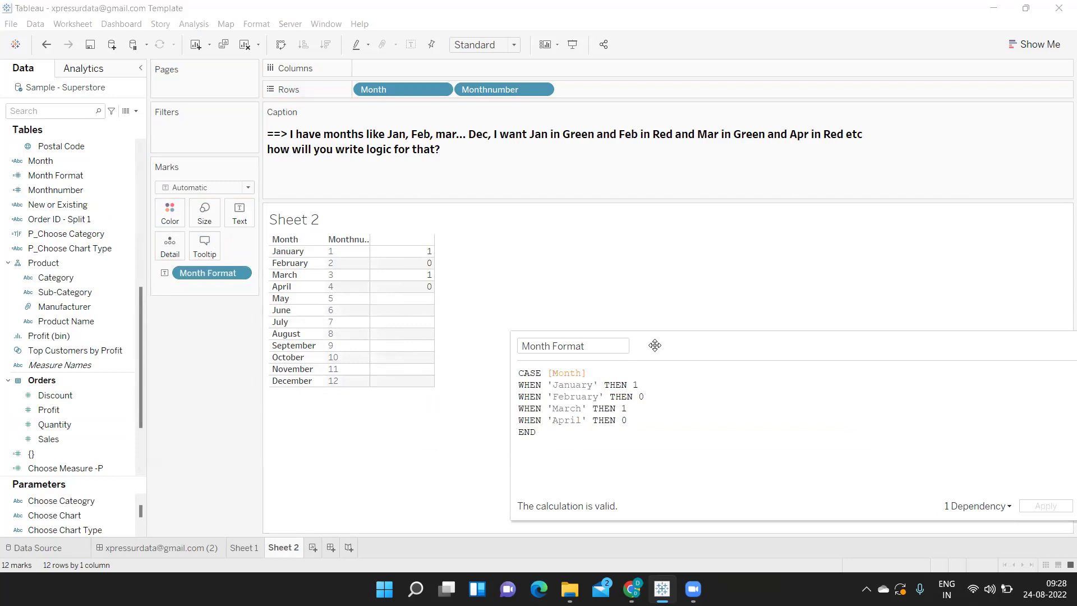
{"action": "left_click_drag", "start_coordinate": [188, 279], "coordinate": [170, 213]}
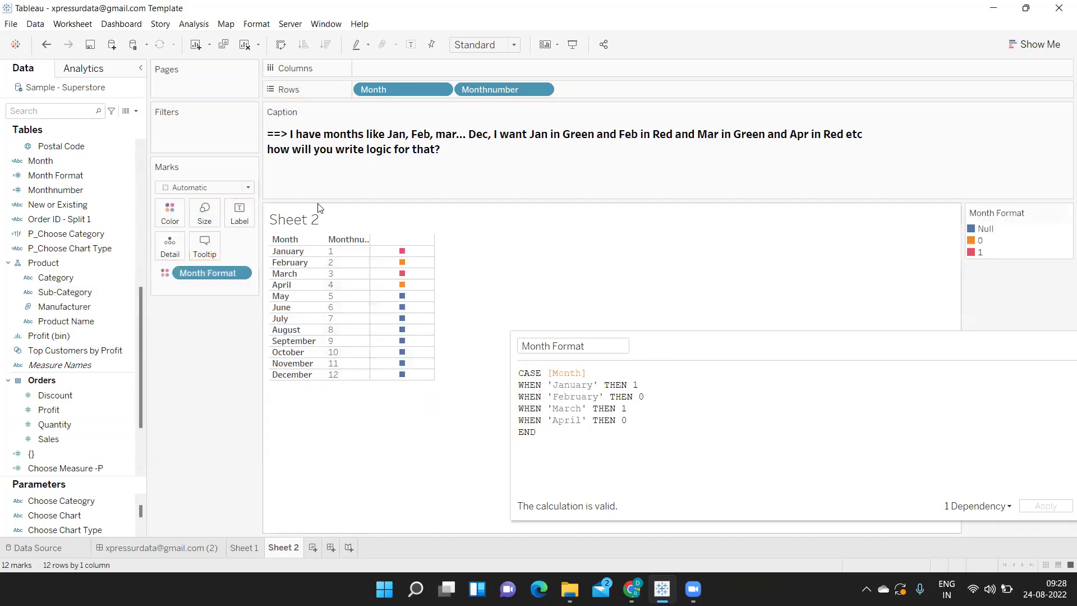
- Remove Monthnumber from Rows and show Month as the text of the marks
{"action": "left_click_drag", "start_coordinate": [482, 90], "coordinate": [491, 239]}
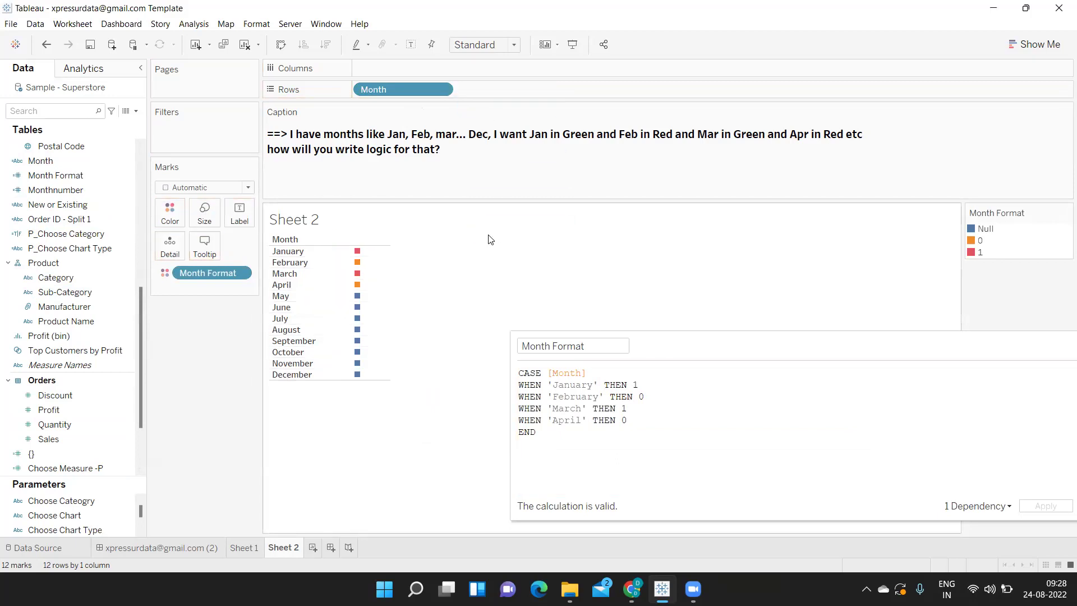
{"action": "left_click_drag", "start_coordinate": [370, 91], "coordinate": [230, 223]}
{"action": "mouse_move", "coordinate": [370, 254]}
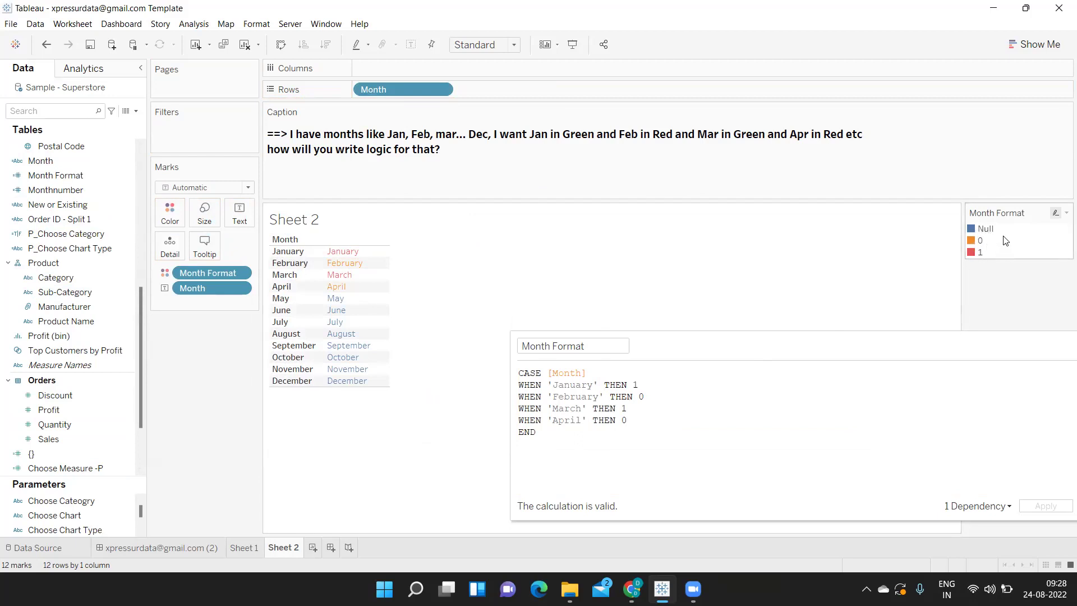
- Edit the Month Format colours: green for 1, red for 0 and grey for Null
{"action": "left_click", "coordinate": [1066, 213]}
{"action": "left_click", "coordinate": [971, 223]}
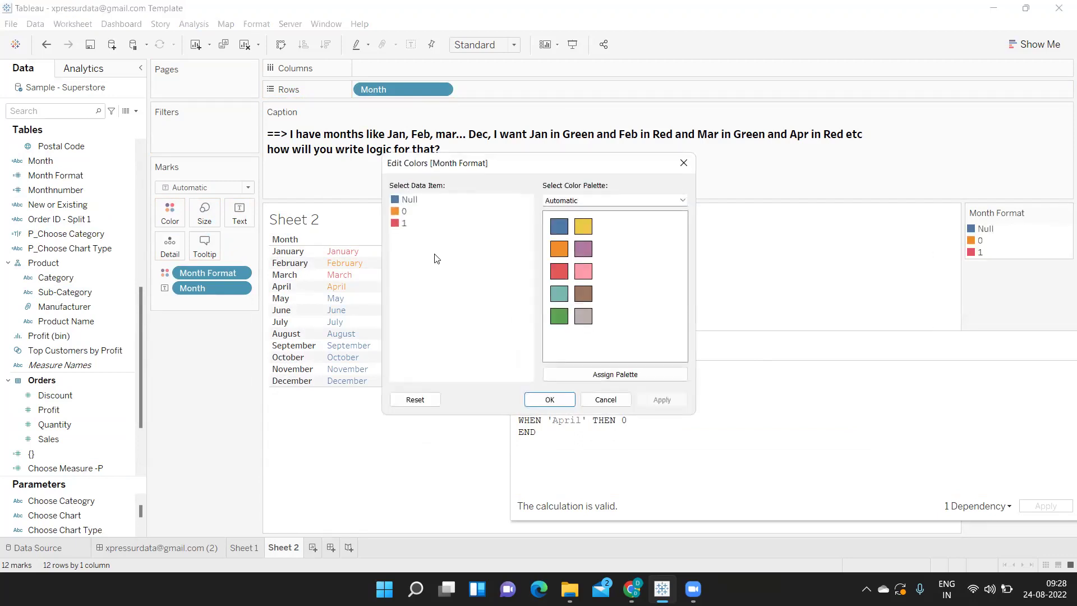
{"action": "left_click", "coordinate": [404, 224]}
{"action": "left_click", "coordinate": [559, 315]}
{"action": "left_click", "coordinate": [403, 212]}
{"action": "left_click", "coordinate": [559, 269]}
{"action": "left_click", "coordinate": [586, 317]}
{"action": "left_click", "coordinate": [657, 400]}
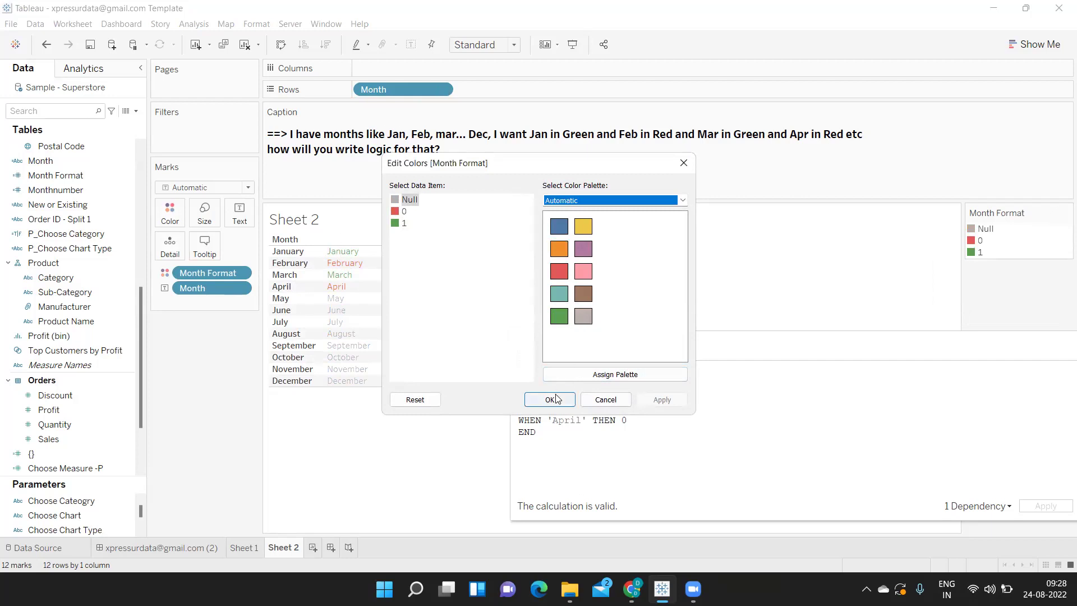
{"action": "key", "text": "Return"}
- Hide the header of Month in Rows and close the Month Format calculation
{"action": "left_click", "coordinate": [446, 90]}
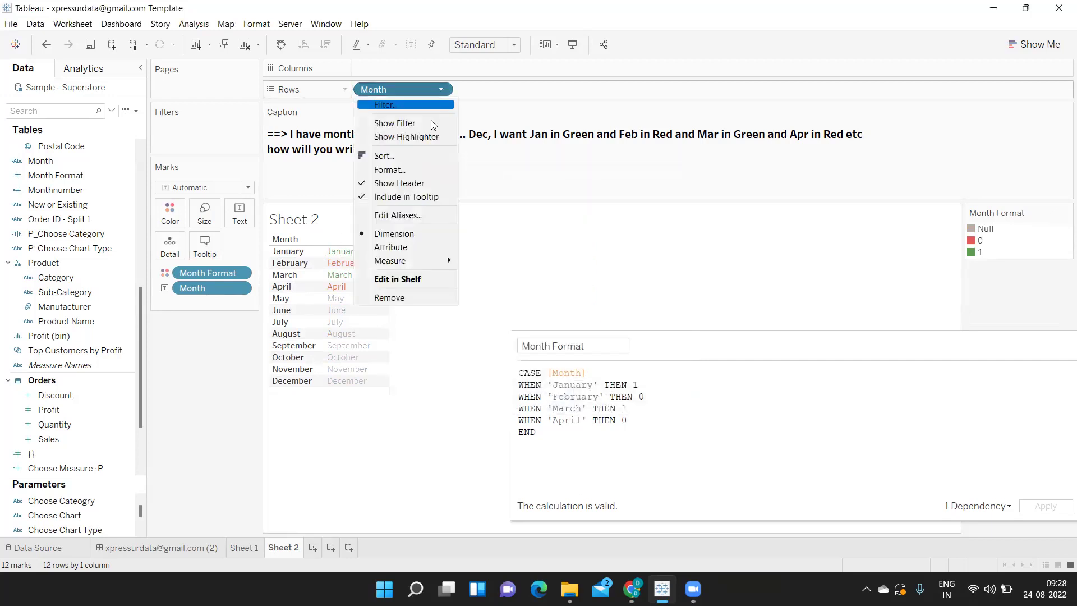
{"action": "left_click", "coordinate": [417, 184]}
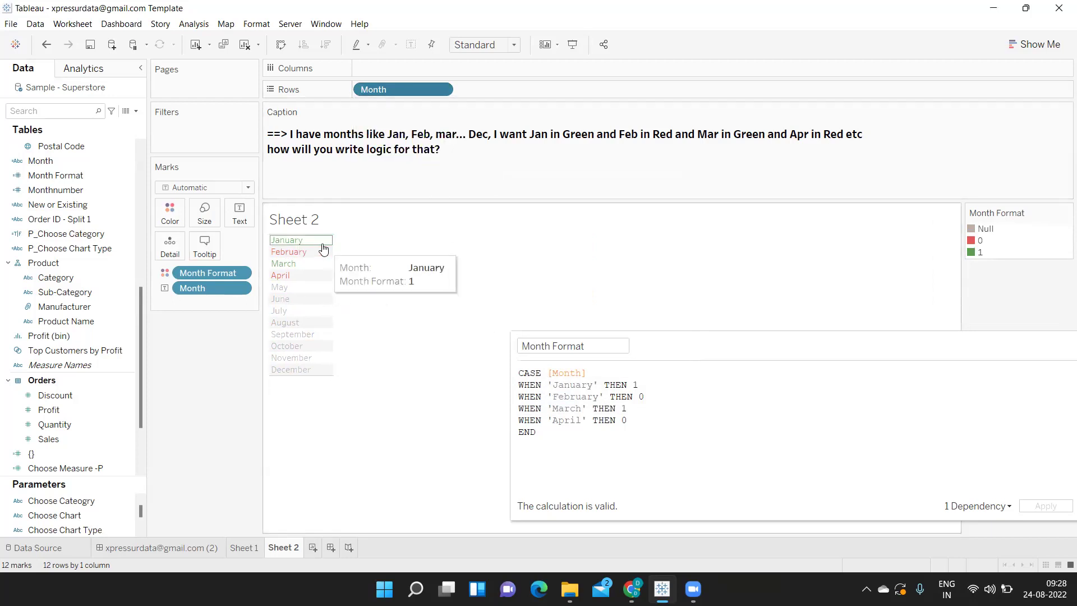
{"action": "mouse_move", "coordinate": [303, 242]}
{"action": "mouse_move", "coordinate": [305, 276]}
{"action": "left_click_drag", "start_coordinate": [822, 345], "coordinate": [645, 332]}
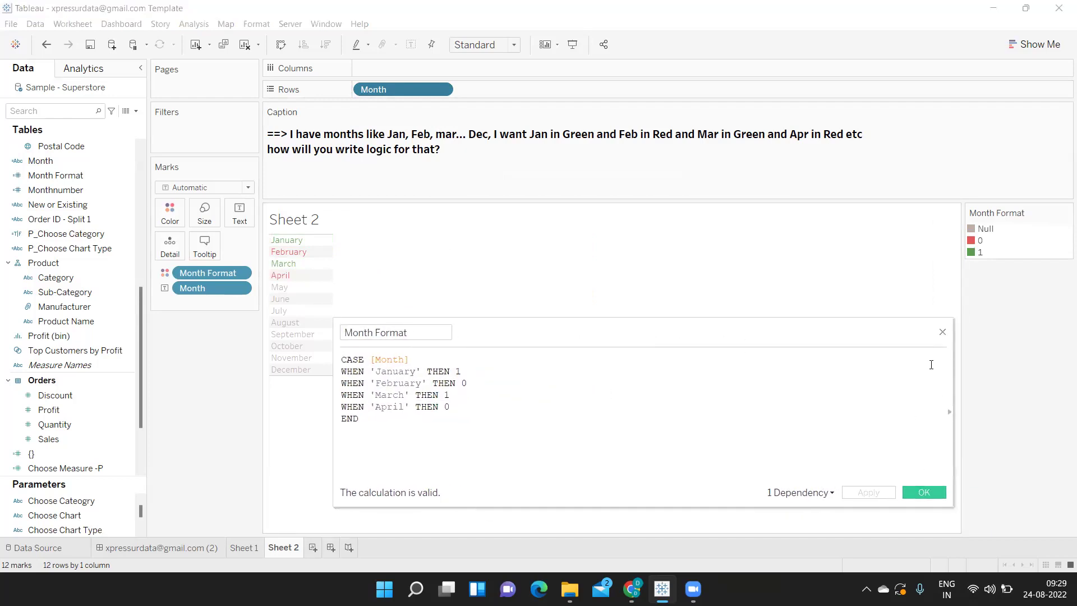
{"action": "left_click", "coordinate": [943, 332]}
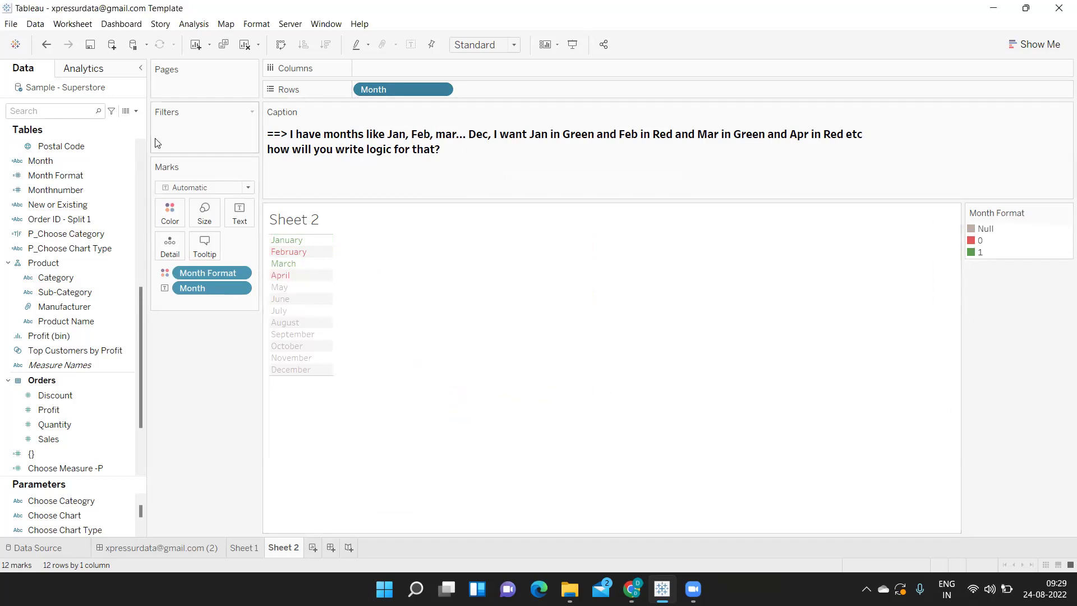
{"action": "left_click", "coordinate": [137, 115]}
{"action": "left_click", "coordinate": [213, 276]}
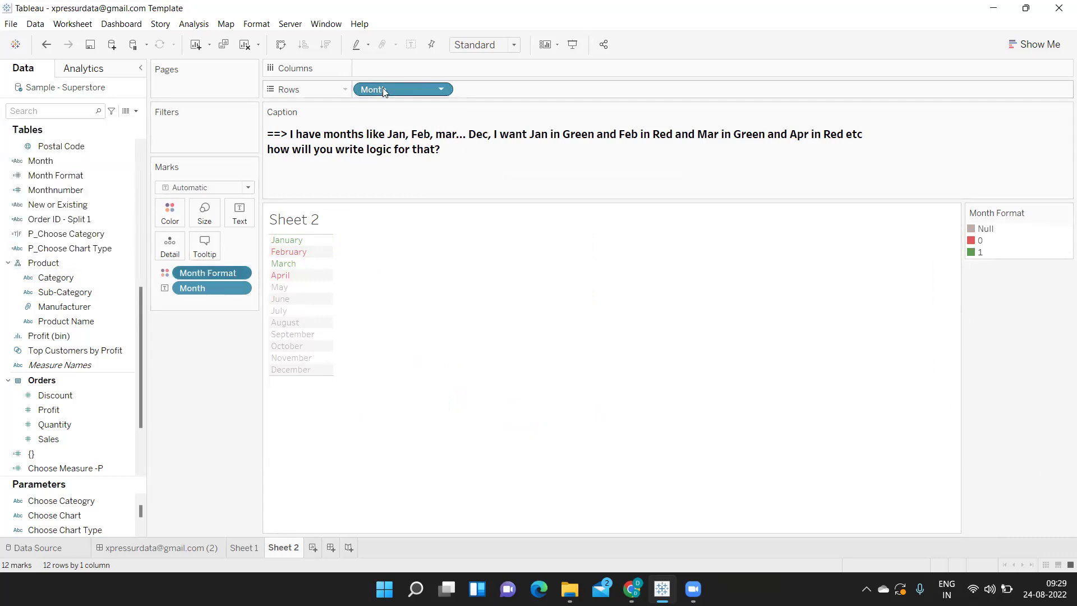
- Remove Month Format and Month from the marks and show the header of Month in Rows again
{"action": "left_click_drag", "start_coordinate": [223, 275], "coordinate": [202, 337]}
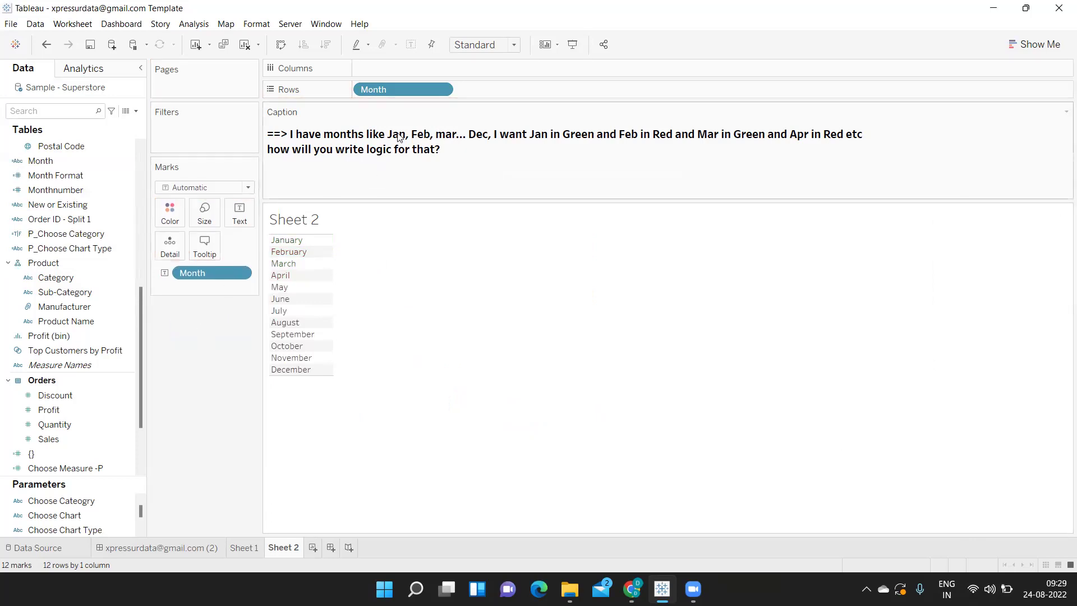
{"action": "left_click", "coordinate": [439, 89]}
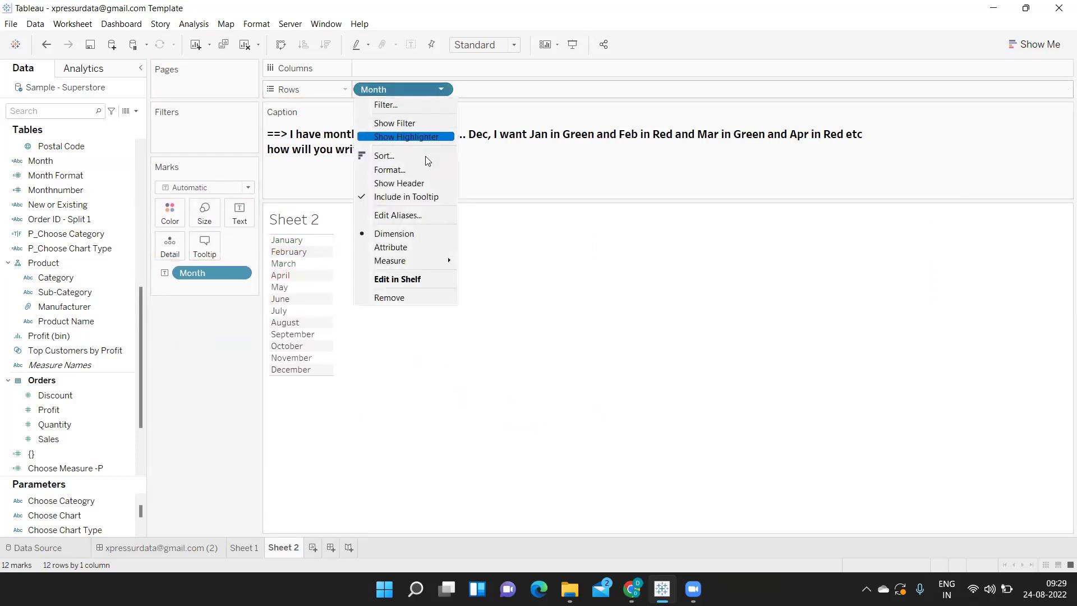
{"action": "left_click", "coordinate": [423, 185]}
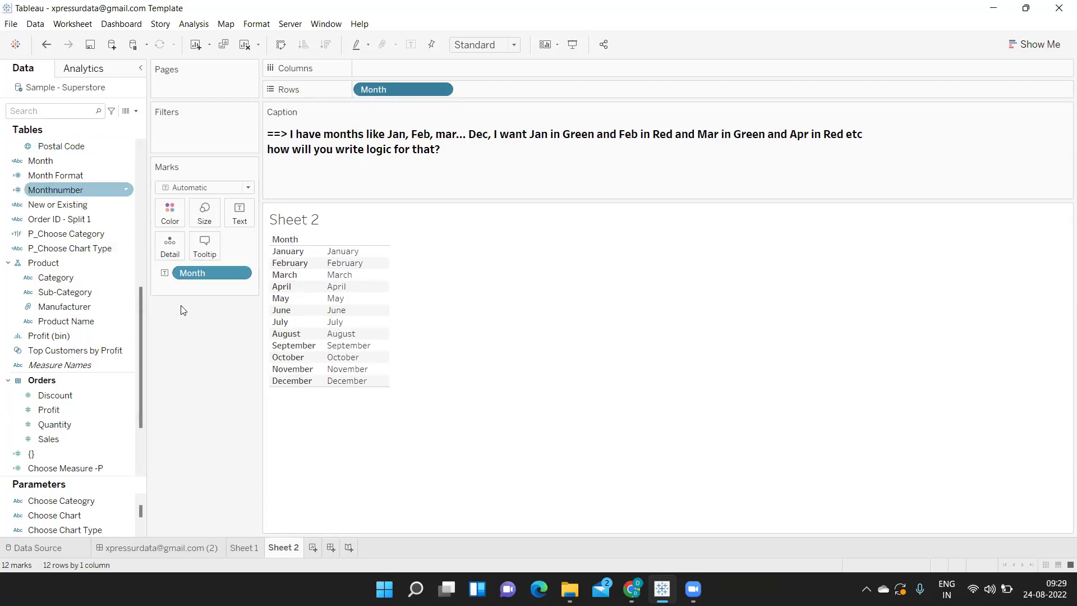
{"action": "left_click_drag", "start_coordinate": [202, 277], "coordinate": [204, 356]}
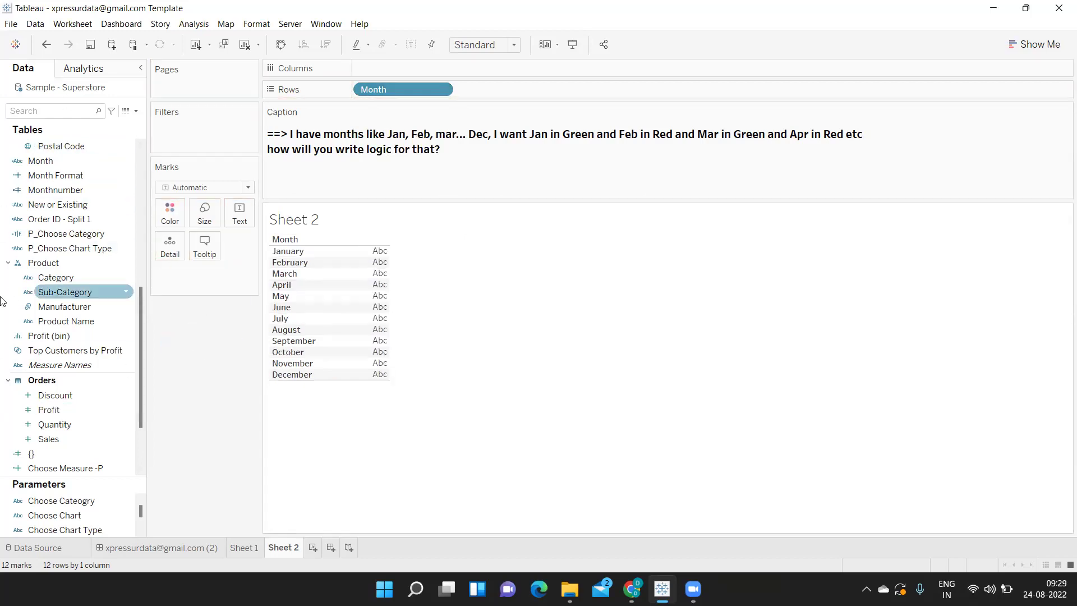
- Create a calculated field with the default name and an empty formula
{"action": "left_click", "coordinate": [135, 111]}
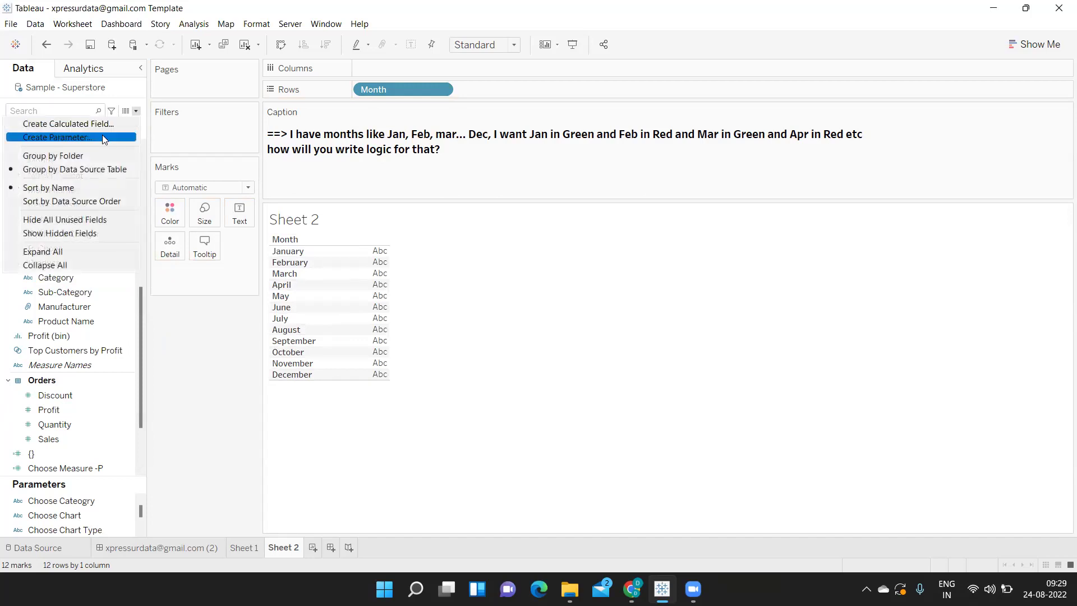
{"action": "left_click", "coordinate": [104, 129]}
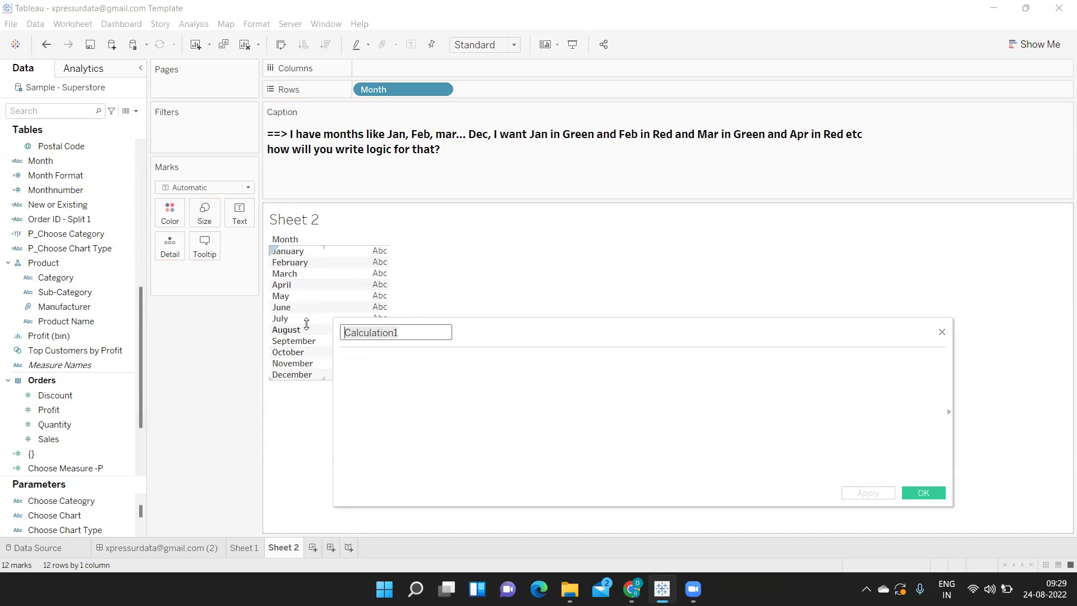
{"action": "left_click", "coordinate": [924, 493]}
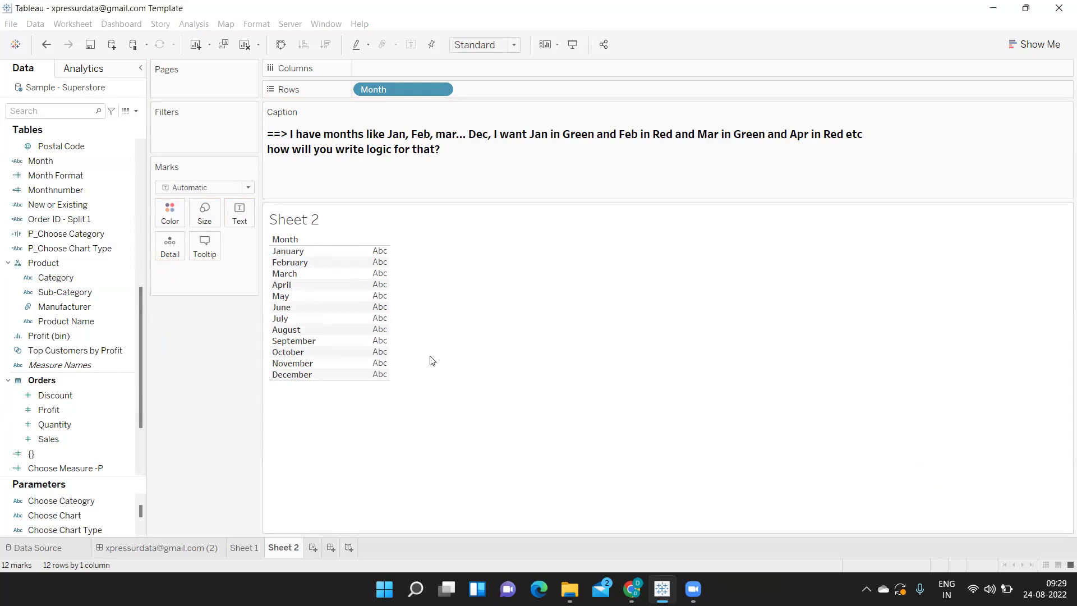
- Add Monthnumber to Rows after Month and change its formula to DATEPART('month',[Order Date])%2
{"action": "left_click_drag", "start_coordinate": [78, 191], "coordinate": [549, 91]}
{"action": "left_click_drag", "start_coordinate": [328, 249], "coordinate": [341, 377]}
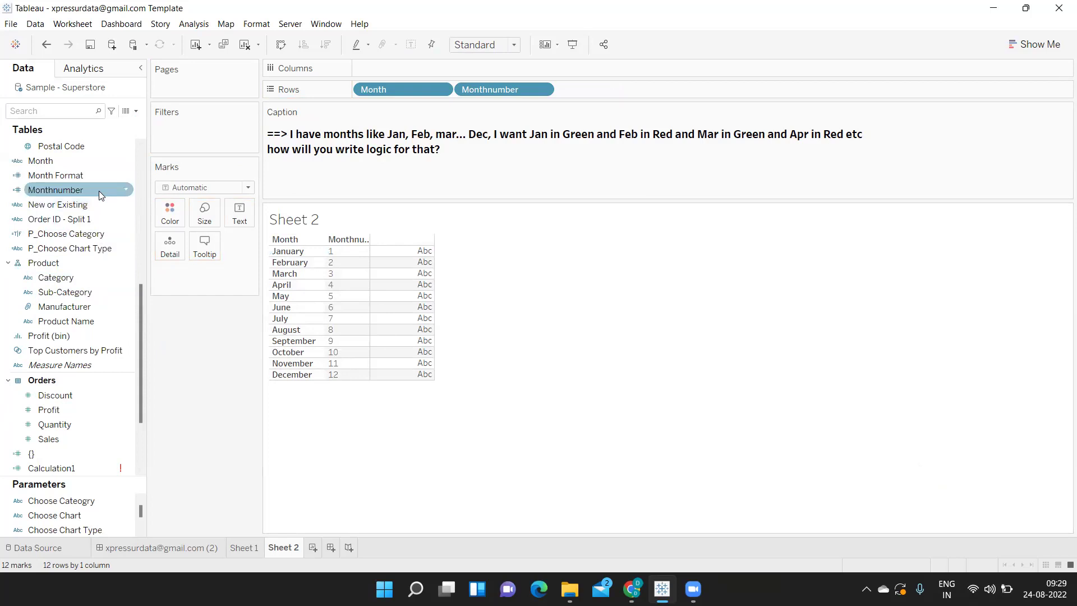
{"action": "left_click", "coordinate": [125, 194]}
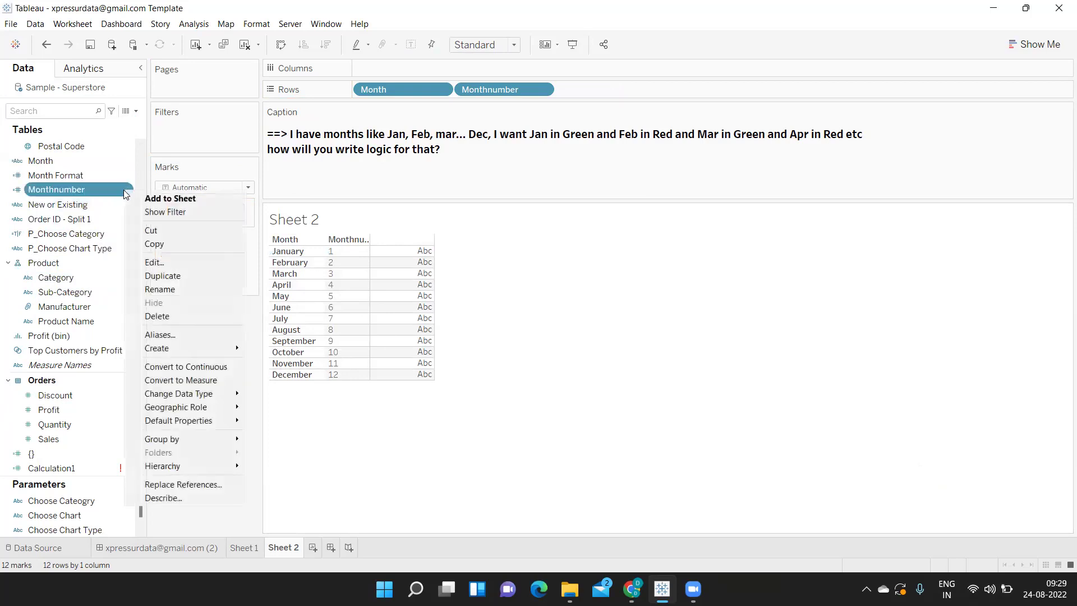
{"action": "left_click", "coordinate": [157, 263]}
{"action": "left_click_drag", "start_coordinate": [573, 327], "coordinate": [663, 285]}
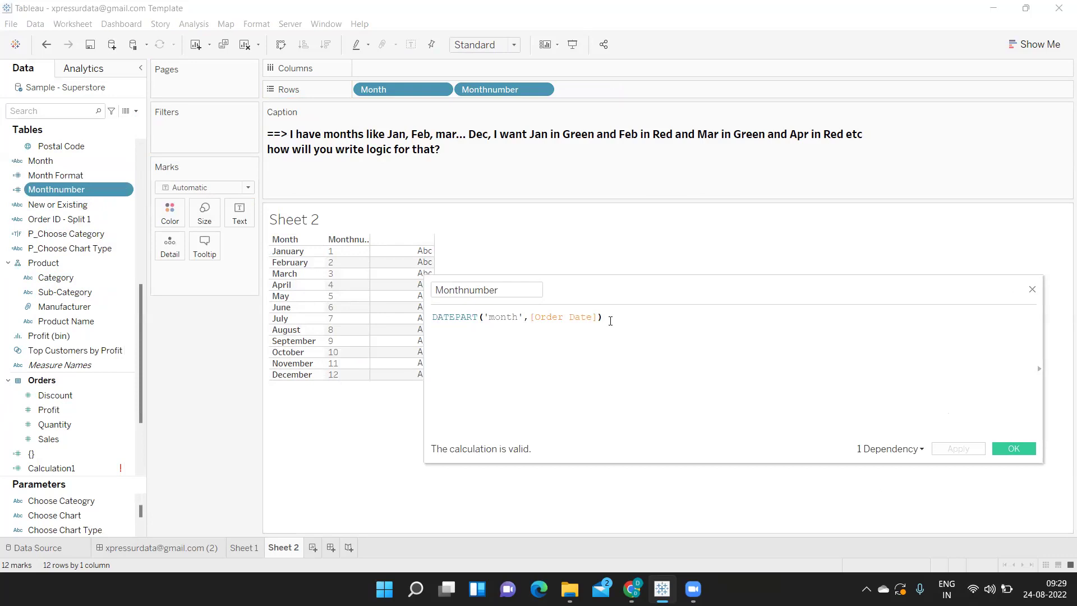
{"action": "type", "text": "%2"}
{"action": "left_click", "coordinate": [331, 253]}
{"action": "left_click_drag", "start_coordinate": [634, 316], "coordinate": [588, 316]}
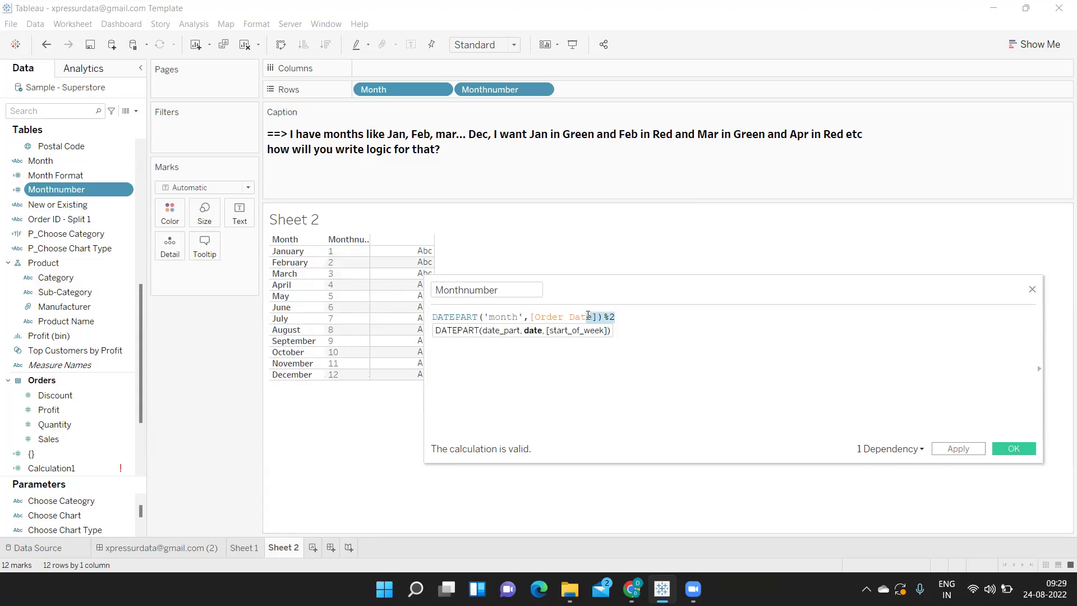
{"action": "left_click", "coordinate": [618, 319]}
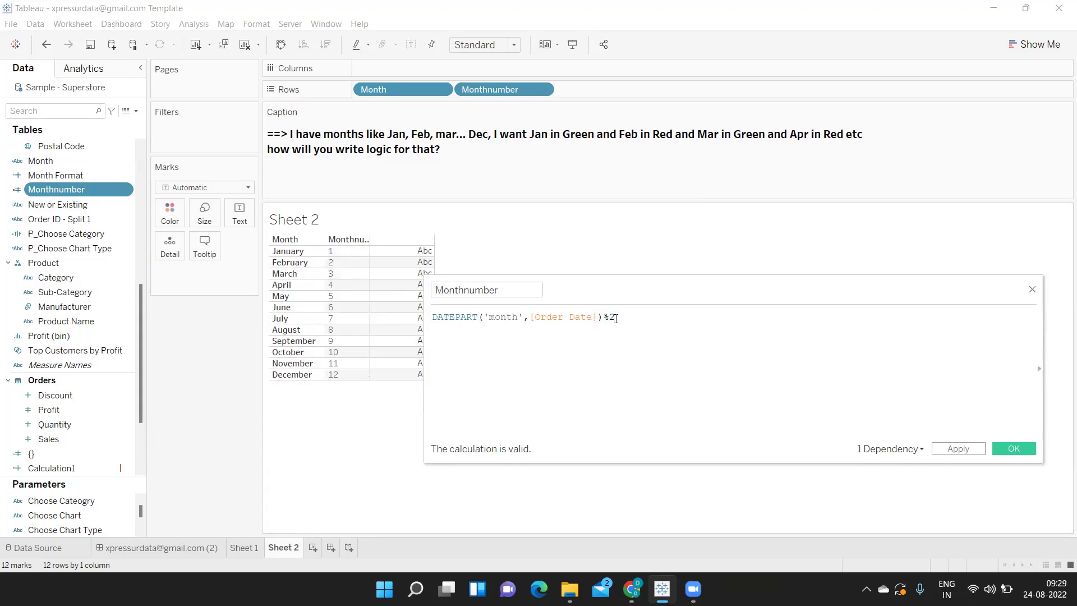
{"action": "double_click", "coordinate": [611, 318]}
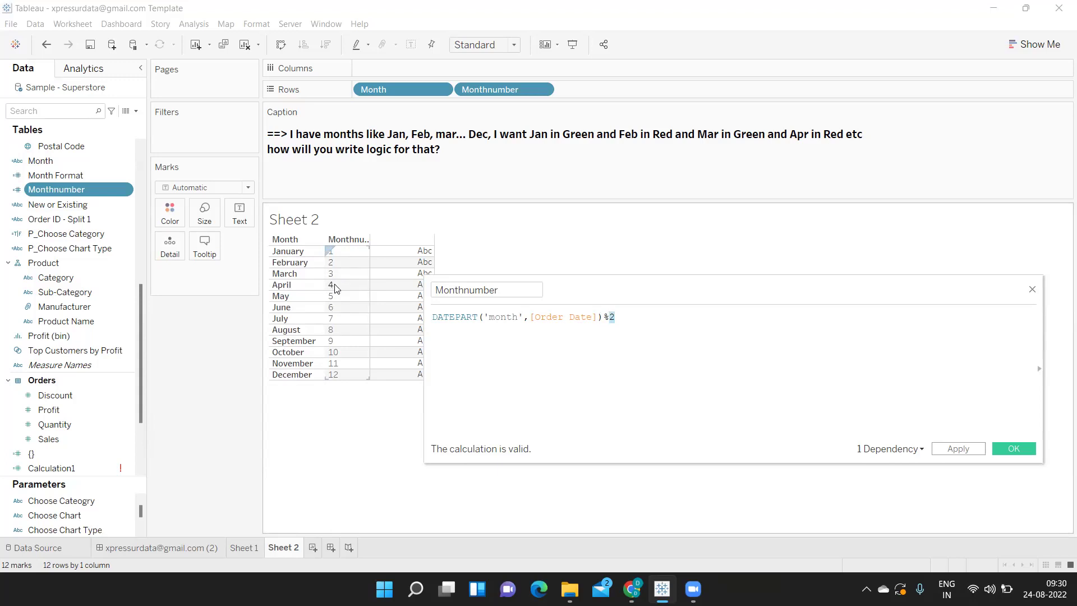
{"action": "left_click_drag", "start_coordinate": [631, 317], "coordinate": [428, 319]}
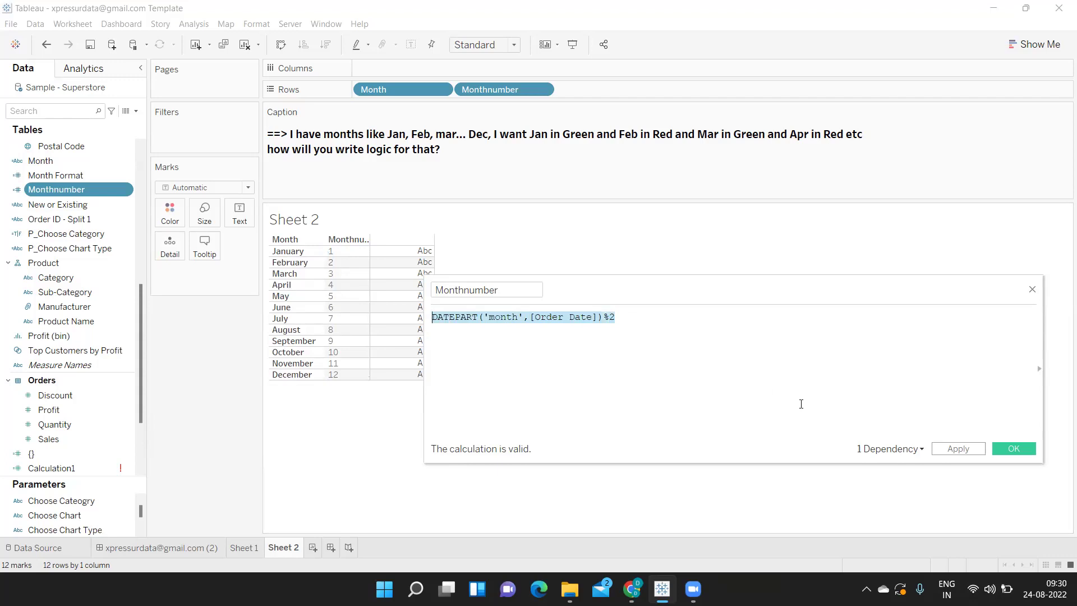
{"action": "left_click", "coordinate": [965, 448]}
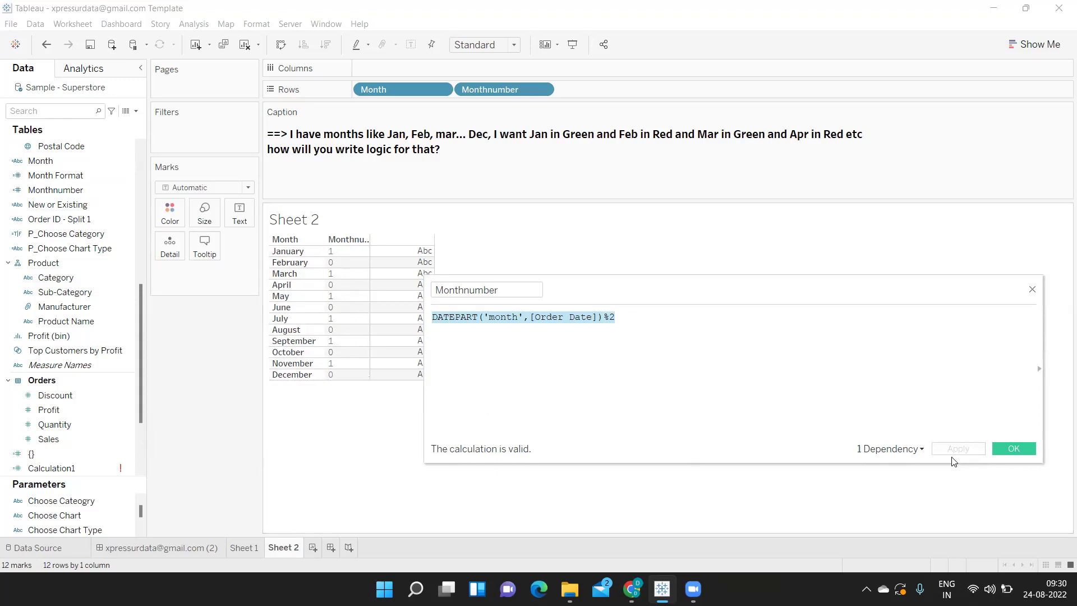
{"action": "left_click", "coordinate": [1014, 449]}
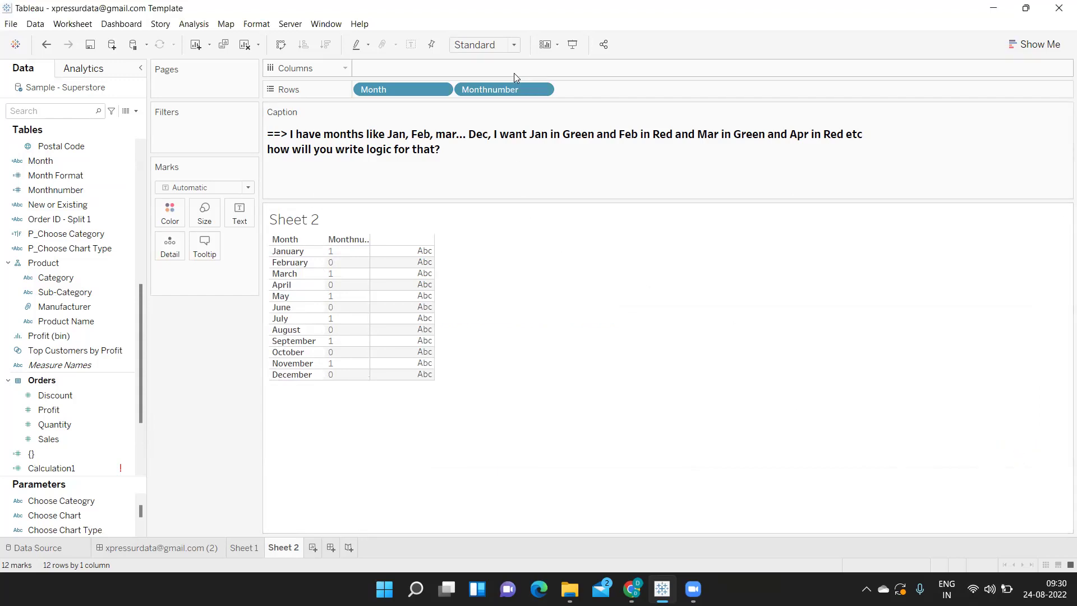
- Move Monthnumber from Rows to Color and show Month as the text of the marks
{"action": "left_click_drag", "start_coordinate": [515, 89], "coordinate": [178, 220]}
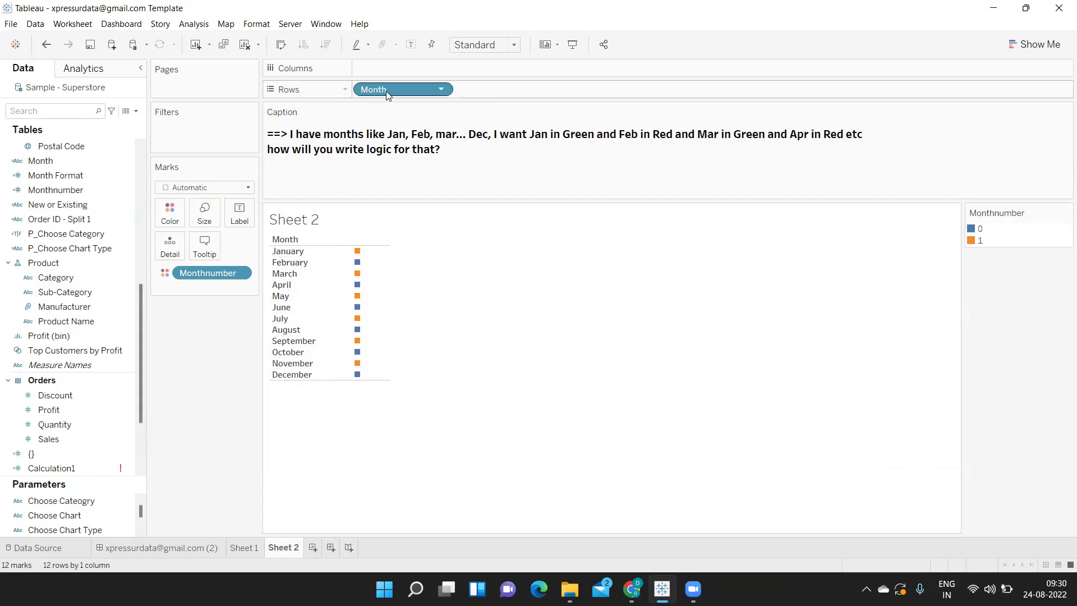
{"action": "left_click_drag", "start_coordinate": [387, 93], "coordinate": [236, 223]}
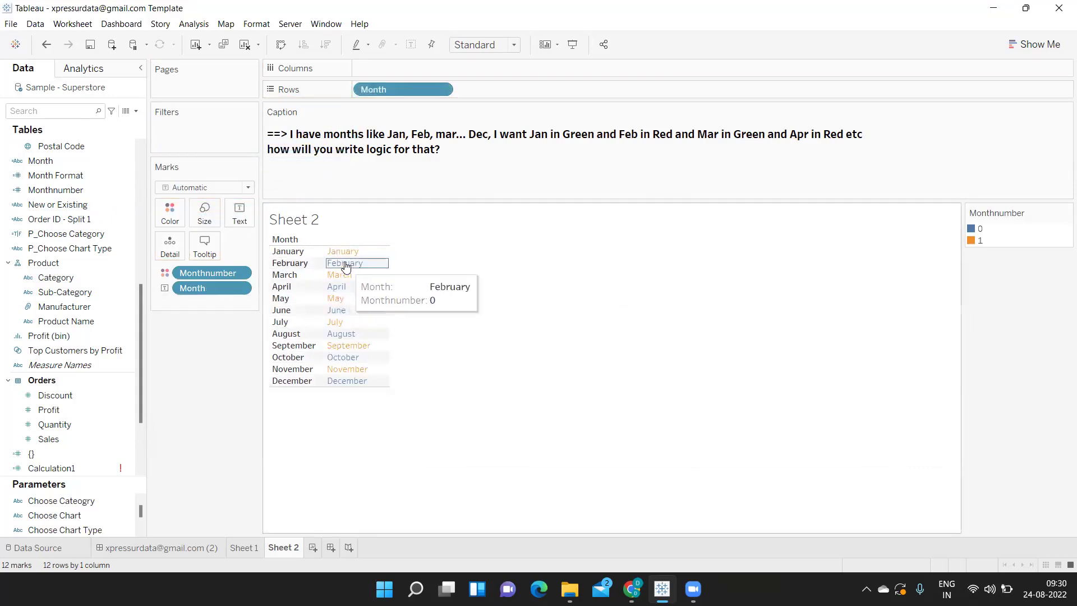
- Hide the header of Month in Rows and check the Monthnumber values in the month tooltips
{"action": "left_click", "coordinate": [441, 90]}
{"action": "left_click", "coordinate": [421, 184]}
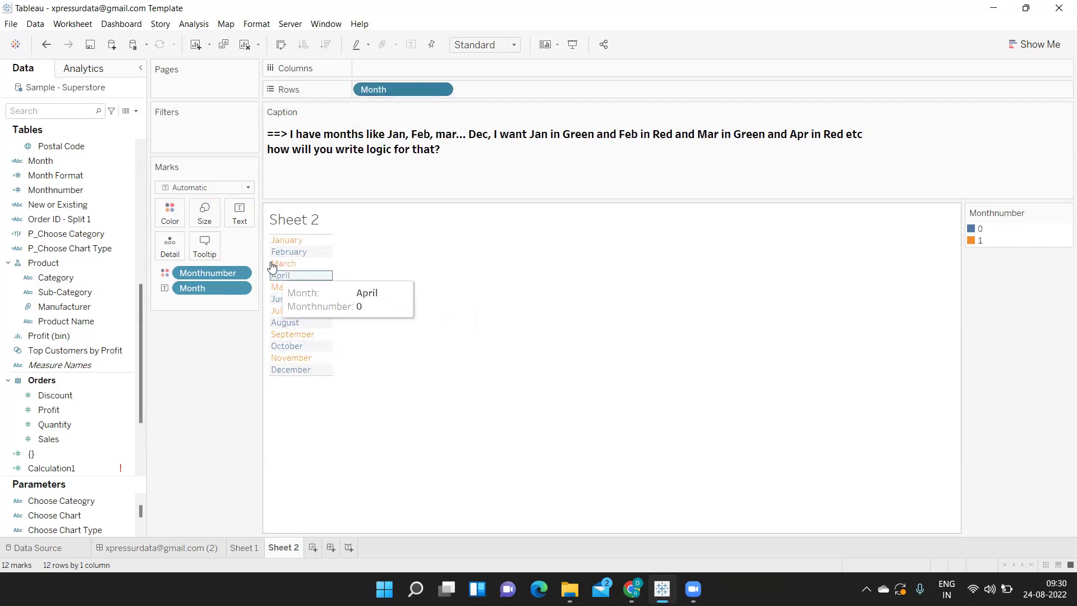
{"action": "mouse_move", "coordinate": [292, 365]}
{"action": "mouse_move", "coordinate": [295, 240]}
{"action": "mouse_move", "coordinate": [297, 259]}
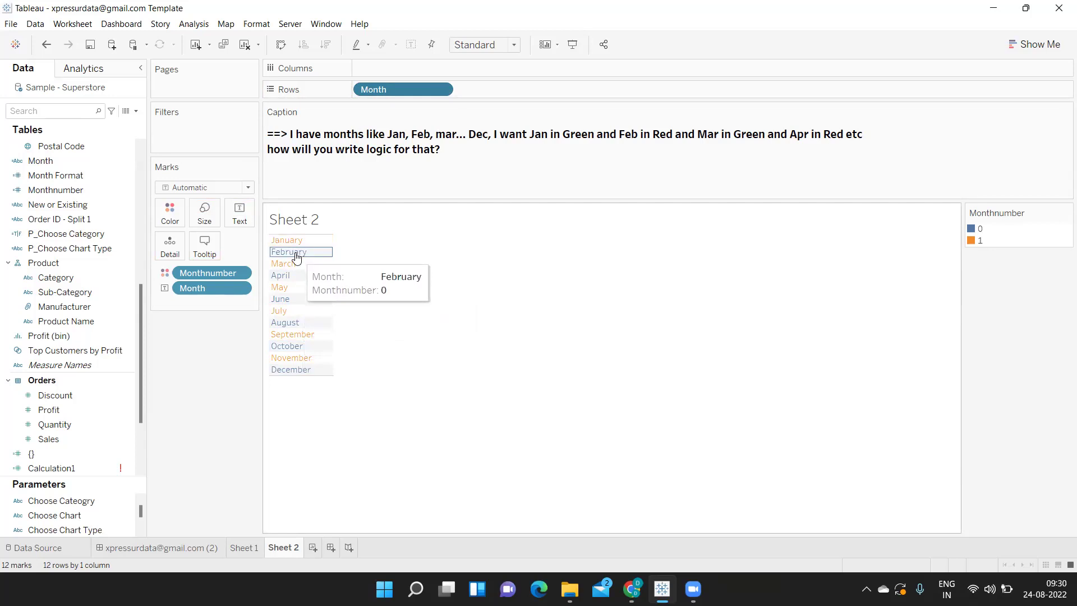